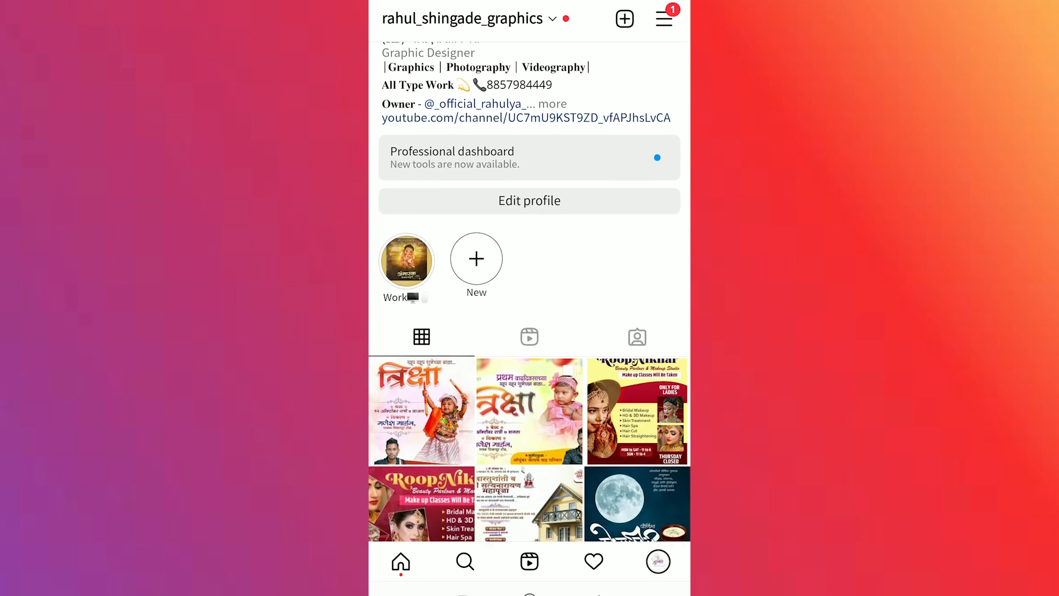
- Examine the birthday, beauty parlour and housewarming design posts on the Instagram profile, including the second image of the birthday carousel
scroll(528, 298, up, 2)
click(421, 494)
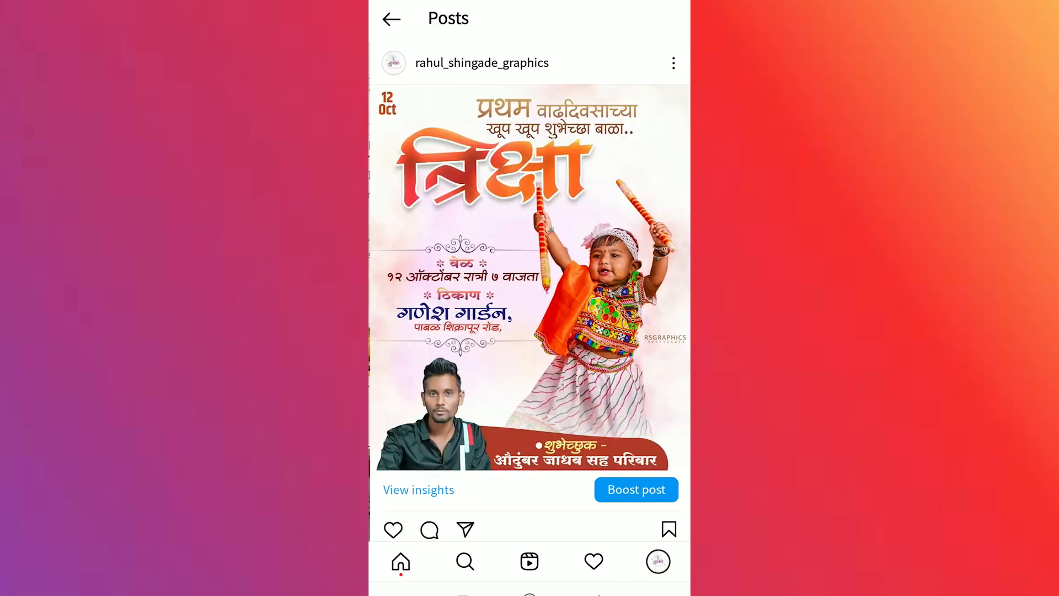
scroll(529, 298, down, 5)
scroll(529, 298, down, 3)
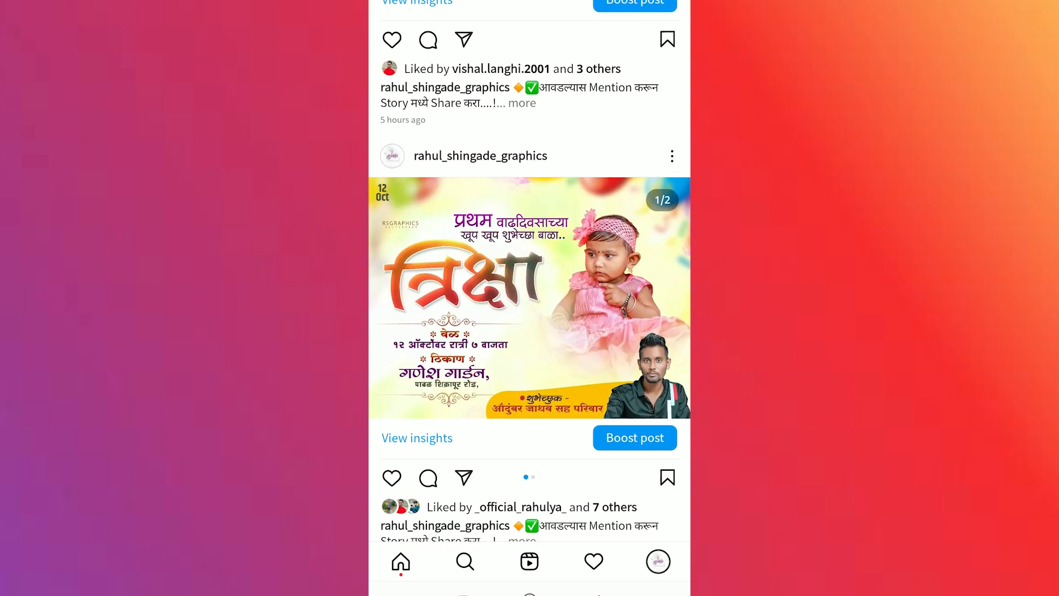
scroll(529, 204, right, 1)
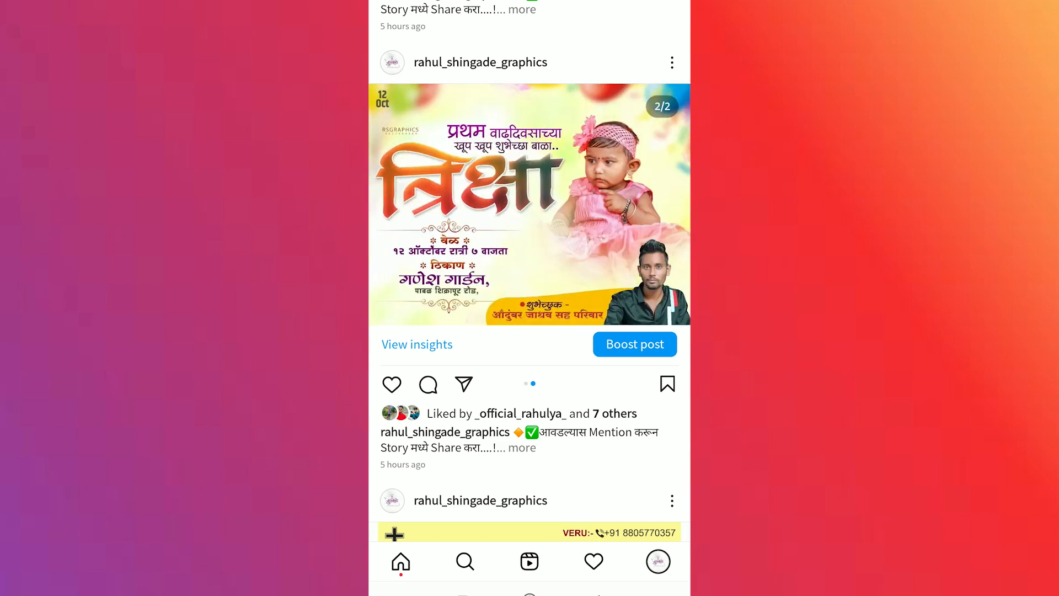
scroll(529, 298, down, 10)
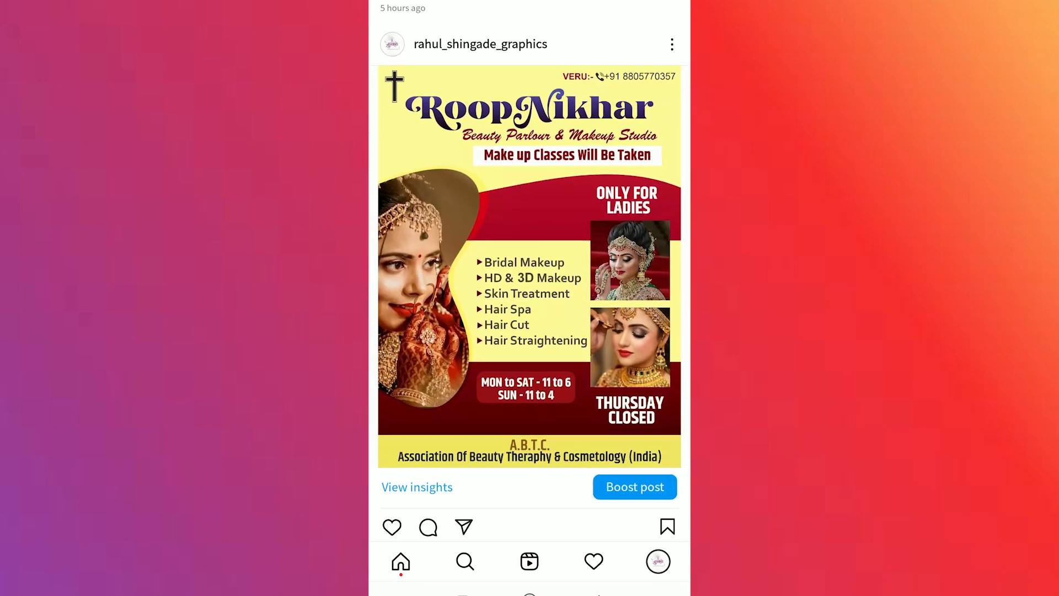
scroll(529, 298, down, 10)
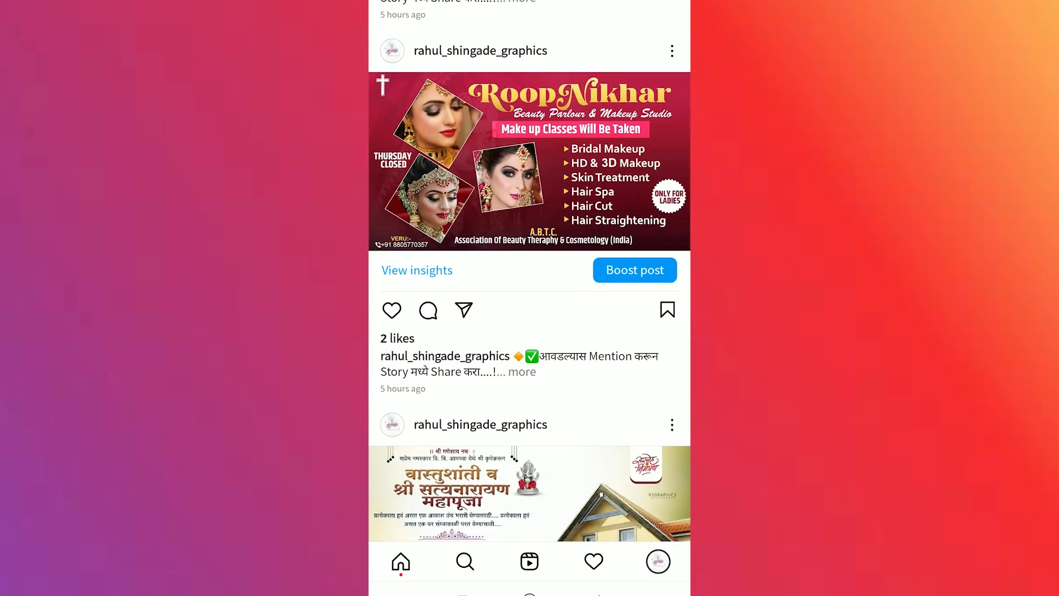
scroll(529, 298, down, 8)
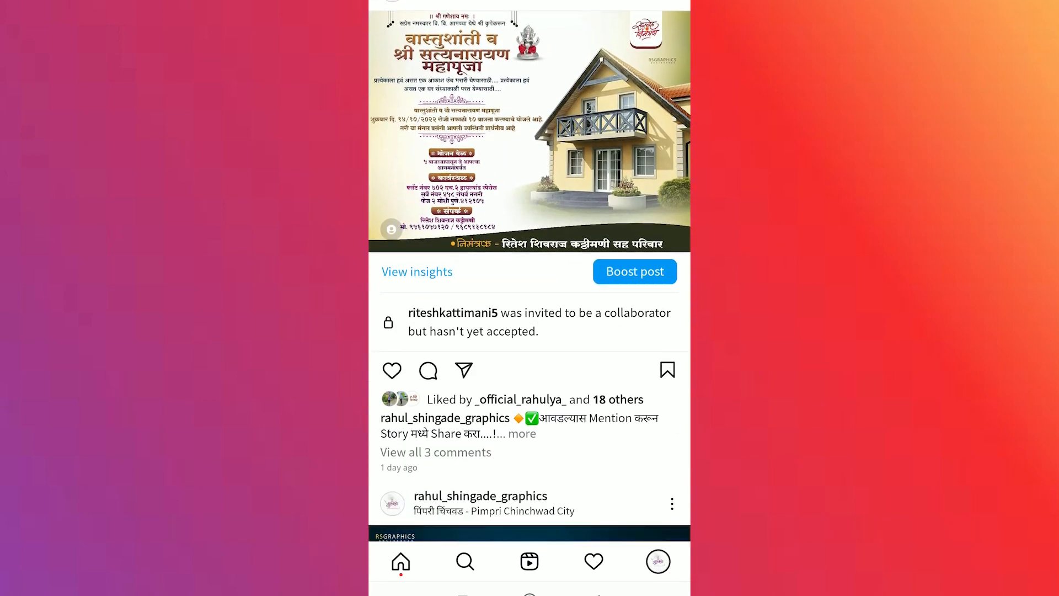
scroll(529, 298, down, 5)
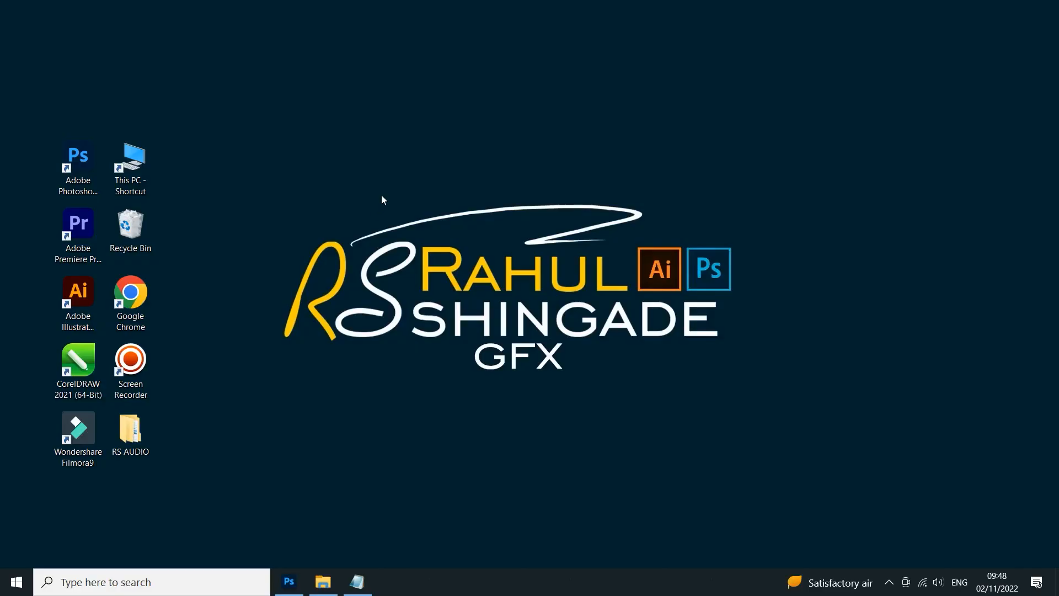
- Switch to Photoshop and examine the finished baby birthday design in vis.psd, picking out its large faded portrait layer
click(290, 579)
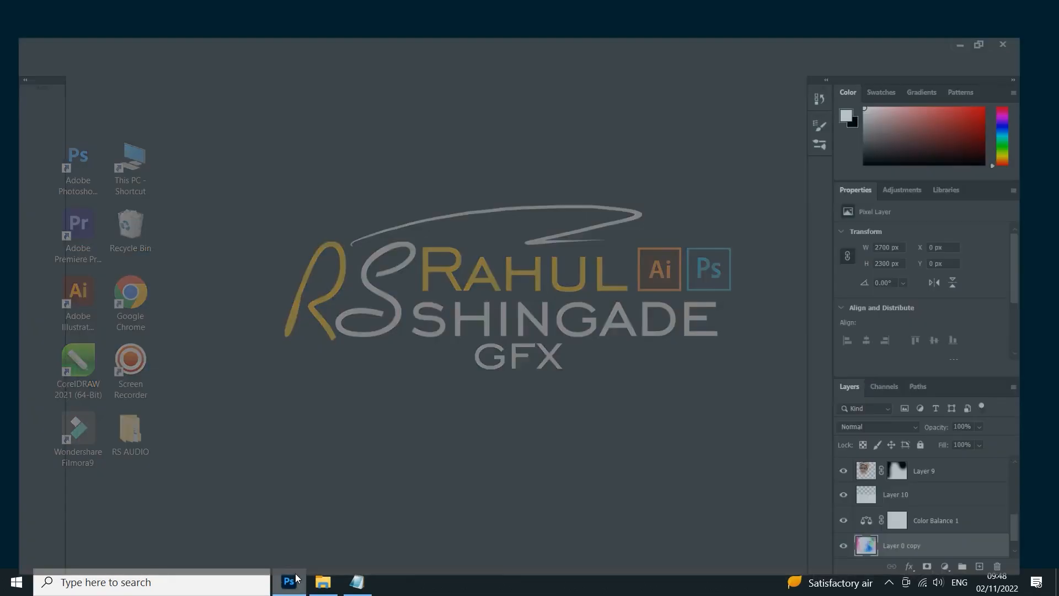
scroll(386, 384, up, 3)
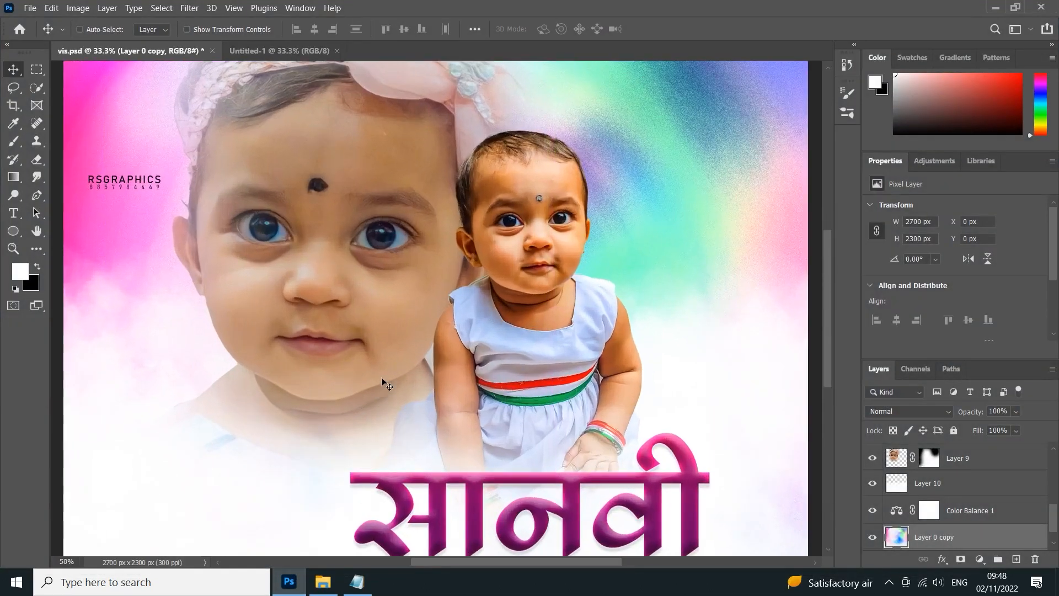
scroll(387, 384, down, 3)
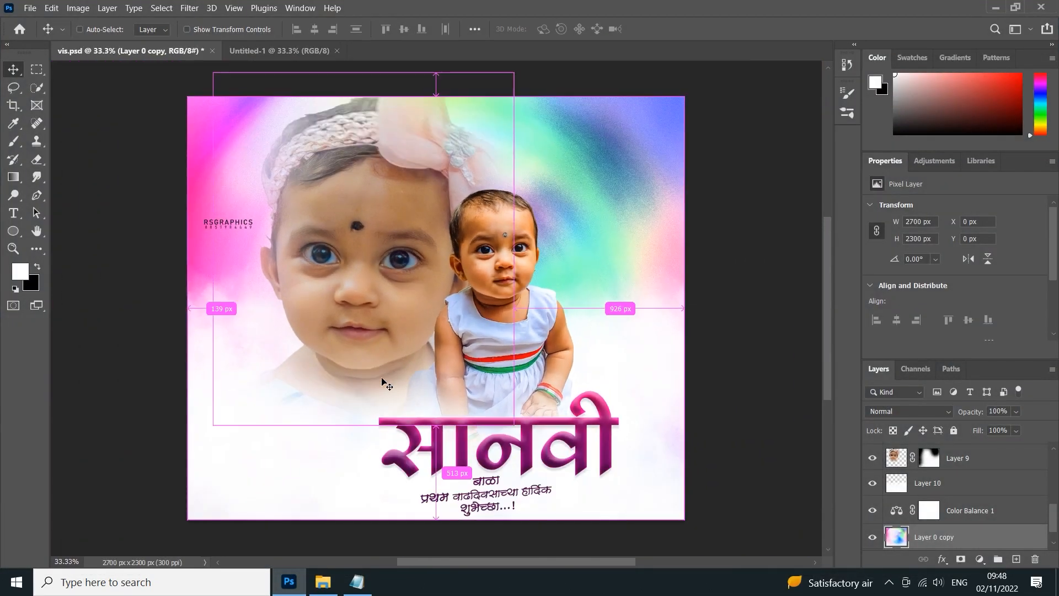
ctrl+click(401, 310)
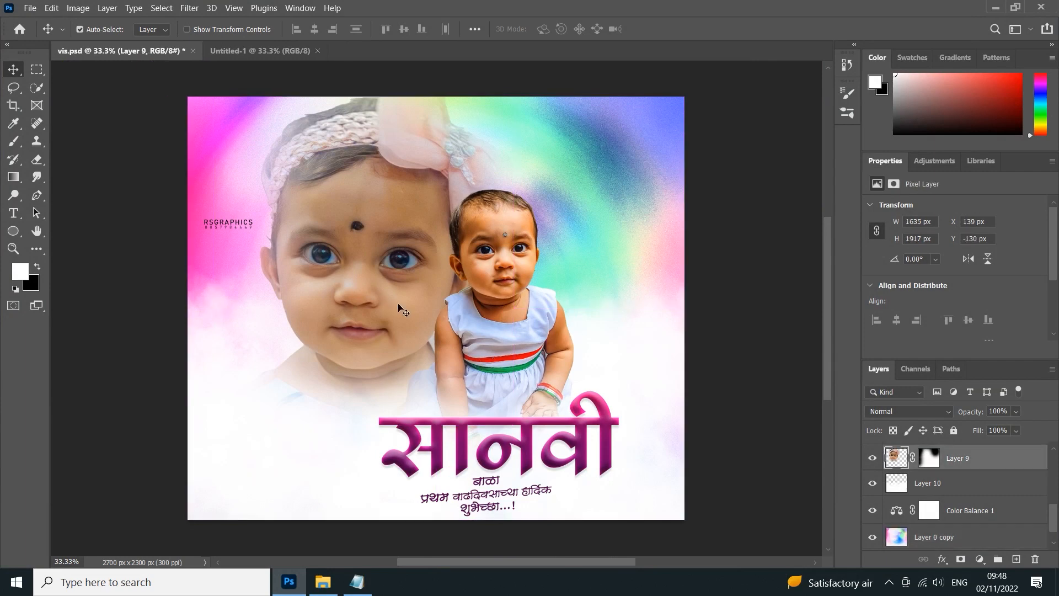
- Copy the colourful background layer from vis.psd into the Untitled-1 document and scale it to 101%
drag(563, 191, 438, 310)
key(ctrl+t)
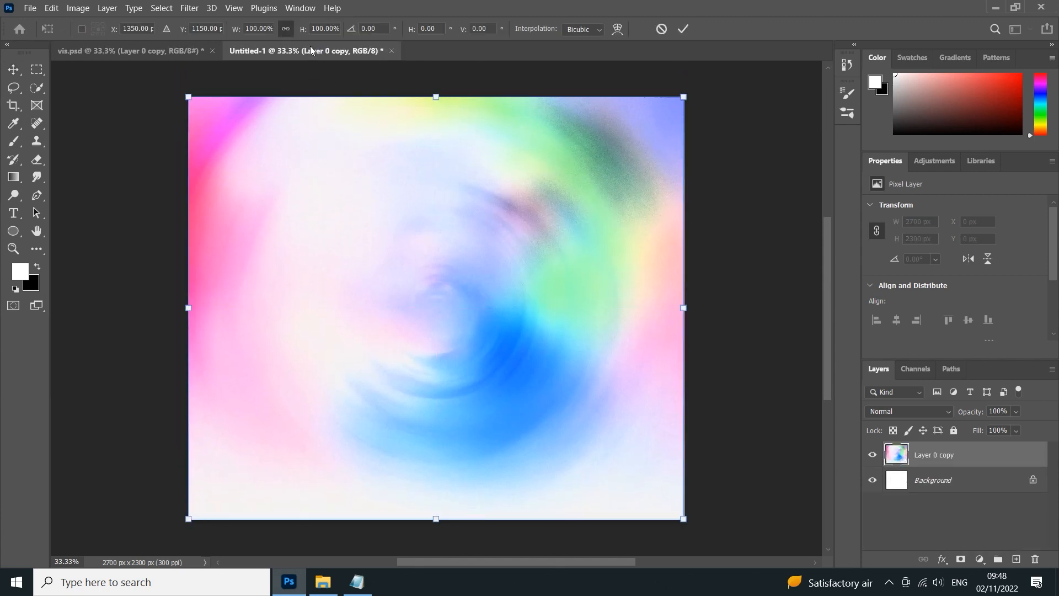
key(Up)
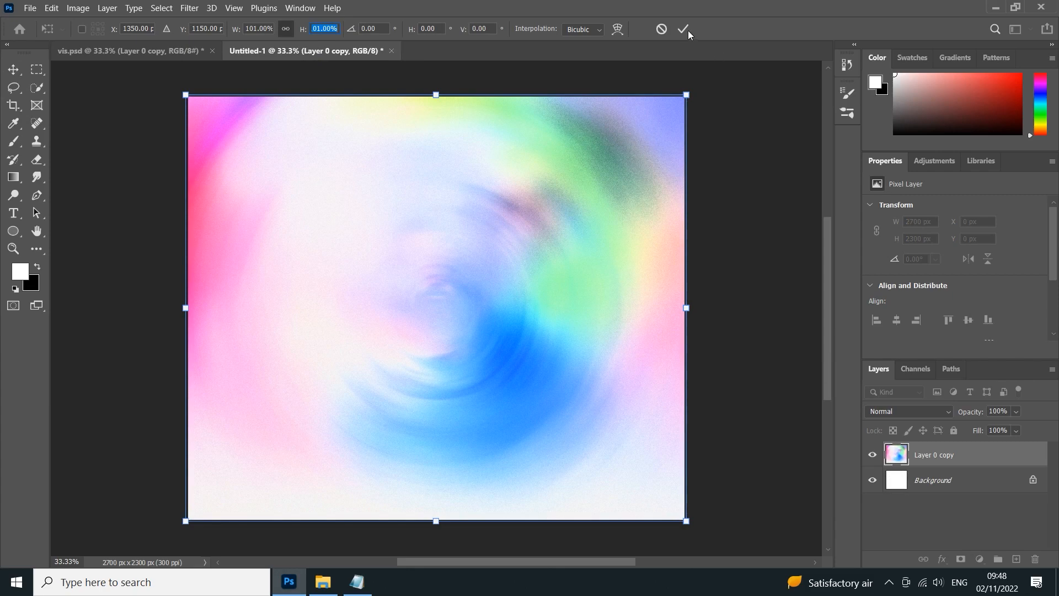
click(684, 30)
- Open the Filter Gallery for the colourful background layer
click(211, 8)
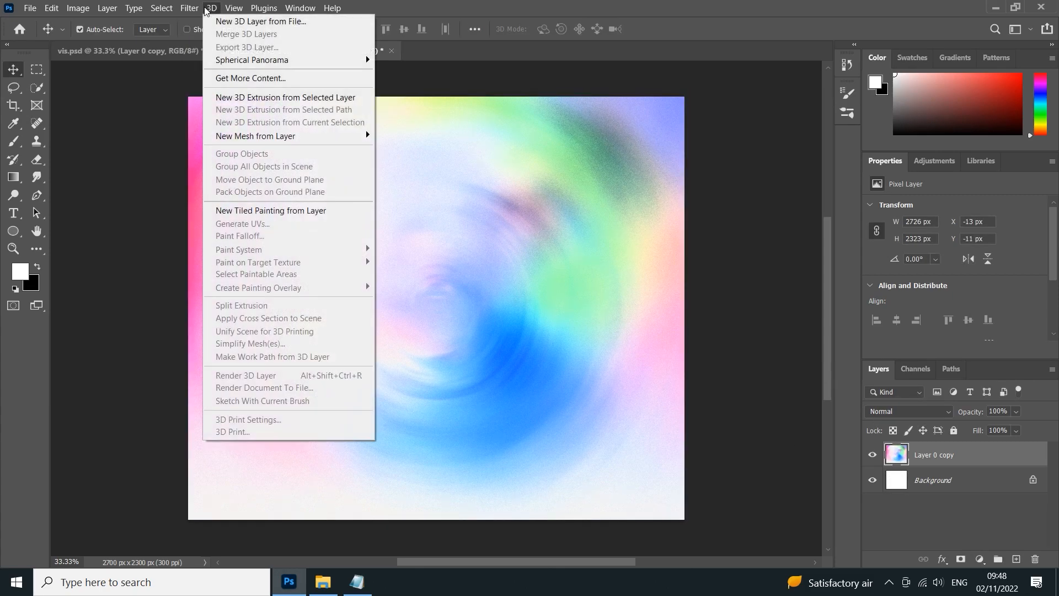
click(197, 77)
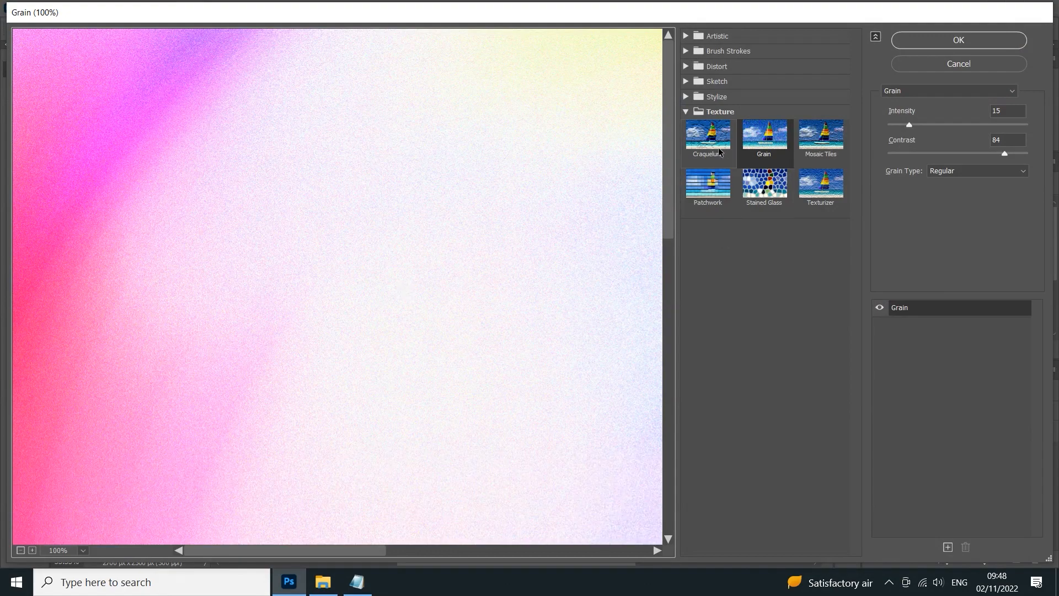
- Try the Craquelure texture on the background with crack depth 1 and a lower crack brightness
click(705, 137)
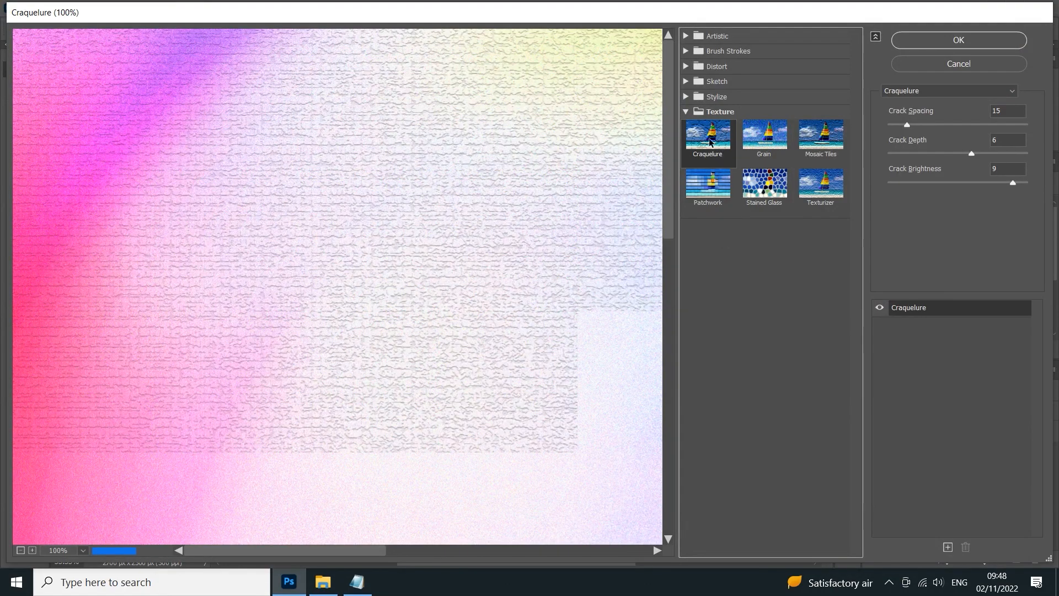
drag(910, 153, 896, 151)
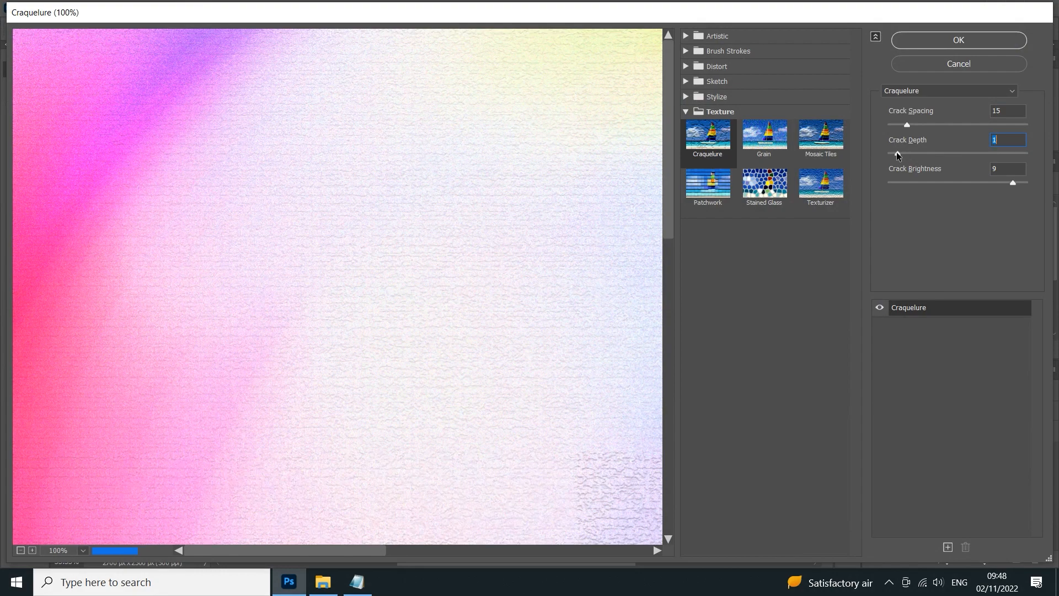
click(898, 182)
- Apply the Texturizer filter to the background with the Canvas texture, scaling 51% and relief 3
click(812, 180)
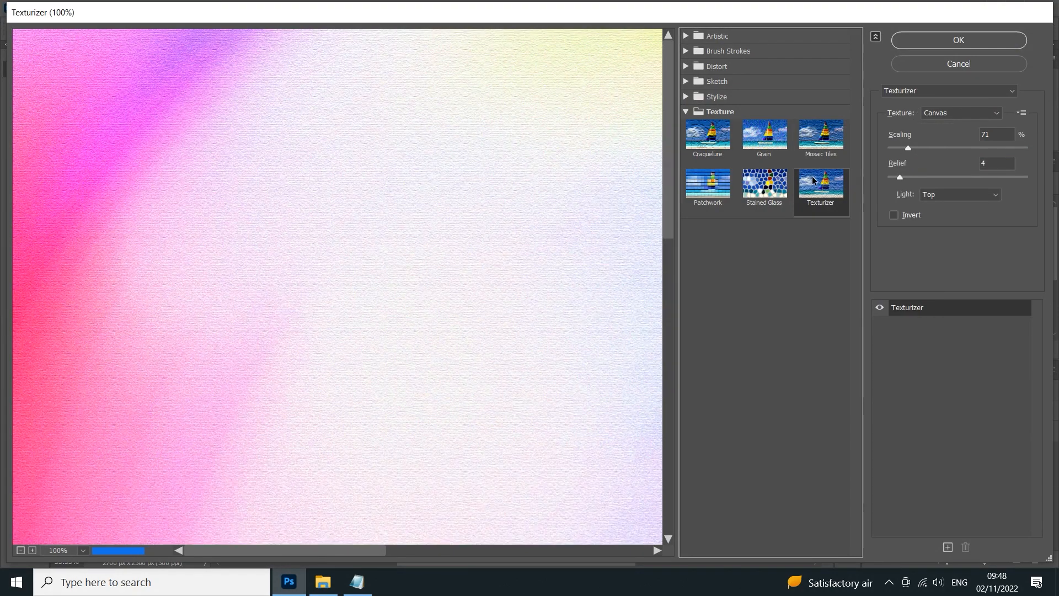
click(895, 147)
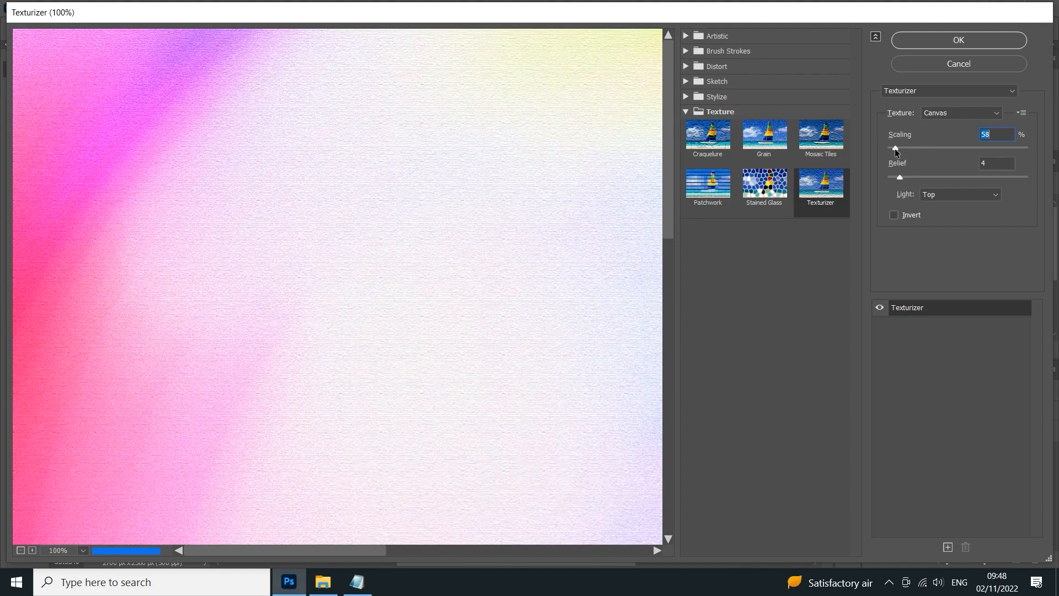
click(894, 176)
drag(895, 148, 887, 147)
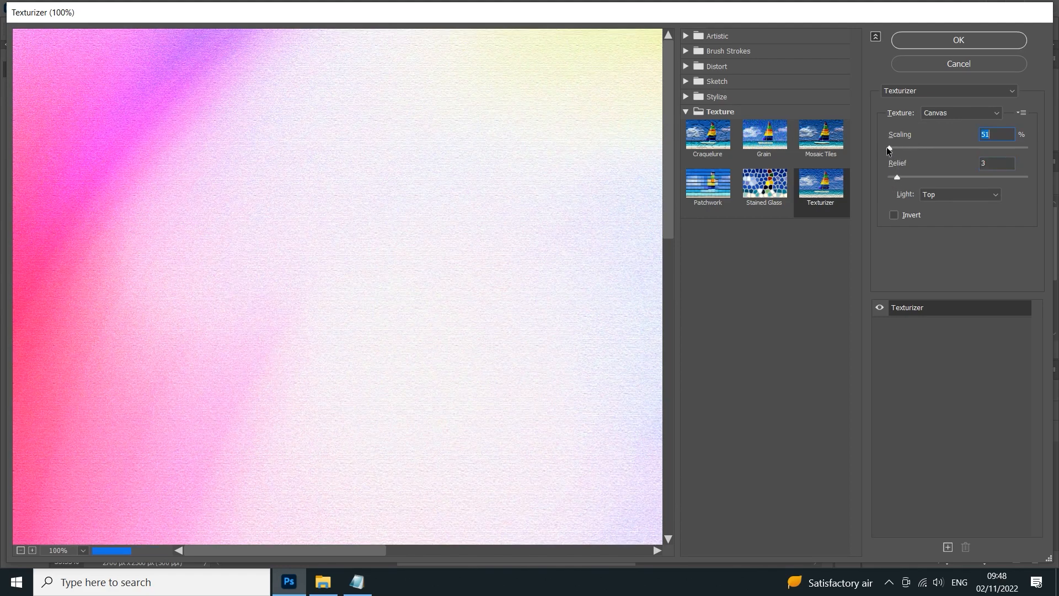
click(951, 39)
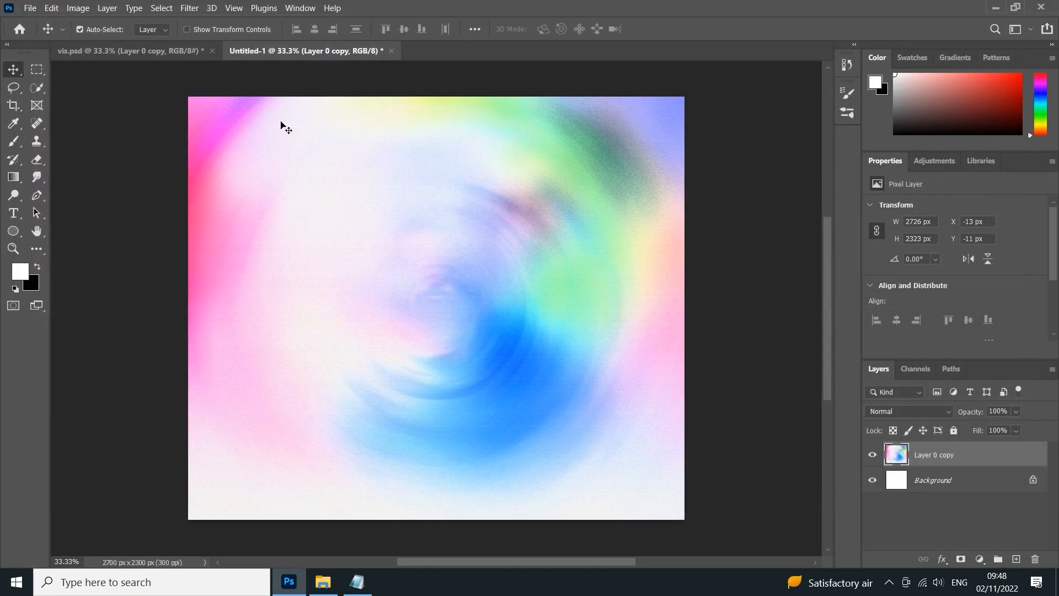
- Copy the large baby portrait with its mask from vis.psd into Untitled-1 and place it over the background's upper left area
click(167, 46)
drag(358, 301, 371, 247)
drag(357, 307, 363, 308)
- Compare the baby portrait with its layer mask enabled and disabled
click(929, 454)
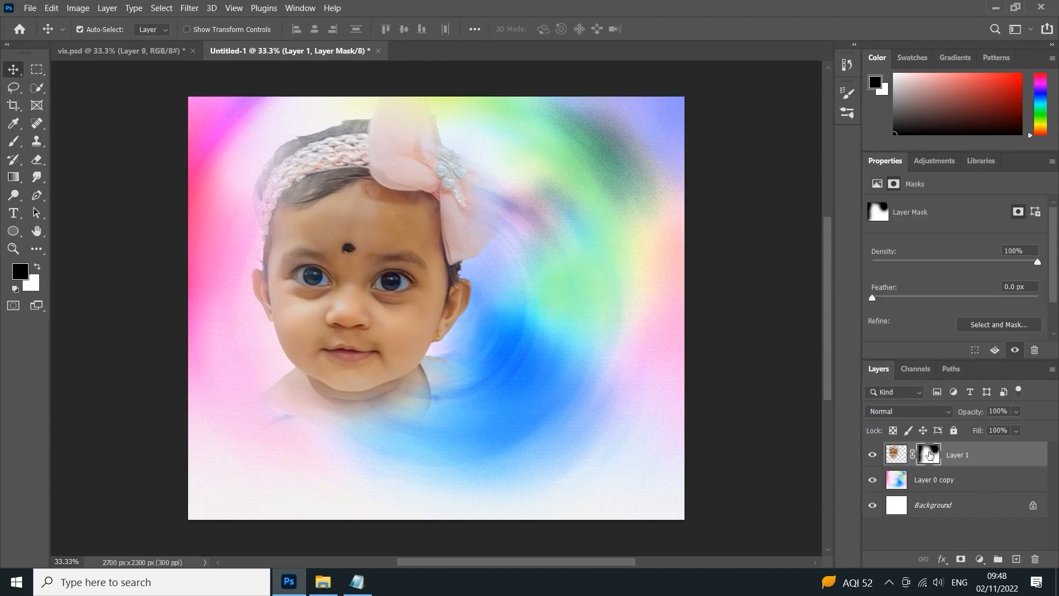
shift+click(929, 454)
shift+click(929, 455)
shift+click(929, 455)
shift+click(929, 455)
shift+click(929, 454)
shift+click(929, 454)
shift+click(930, 455)
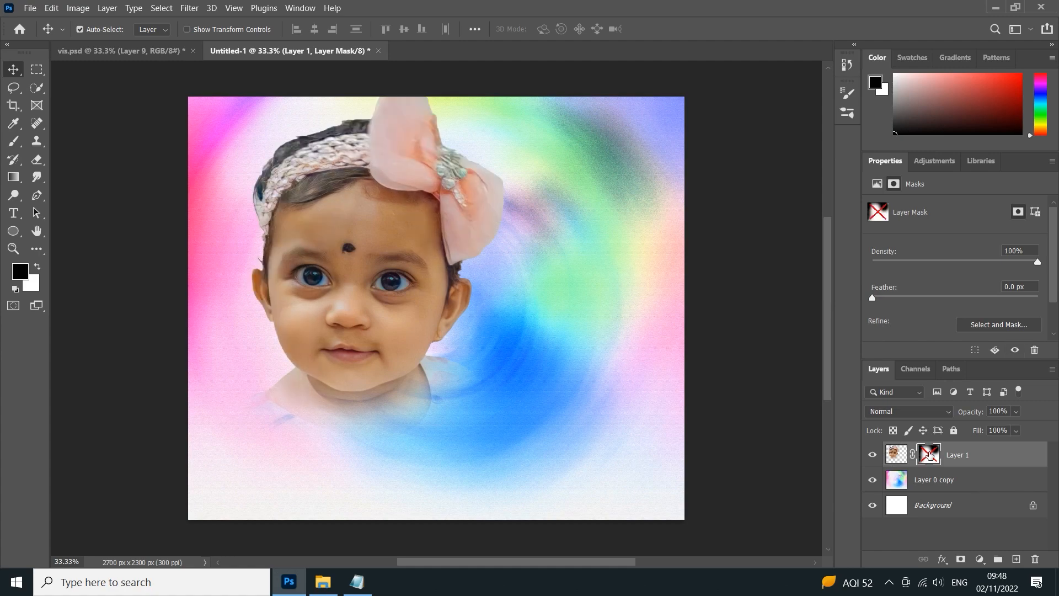
- Delete the portrait layer's existing mask and add a new blank white layer mask
key(Delete)
click(961, 558)
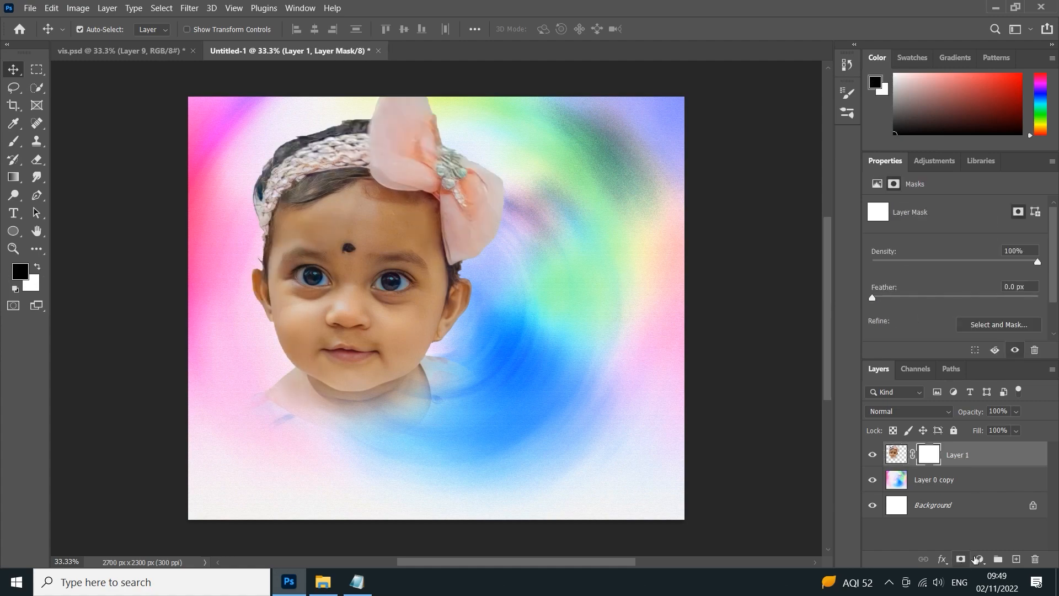
- Set up the Brush tool with a soft round tip at 1600 px and 0% hardness
click(13, 141)
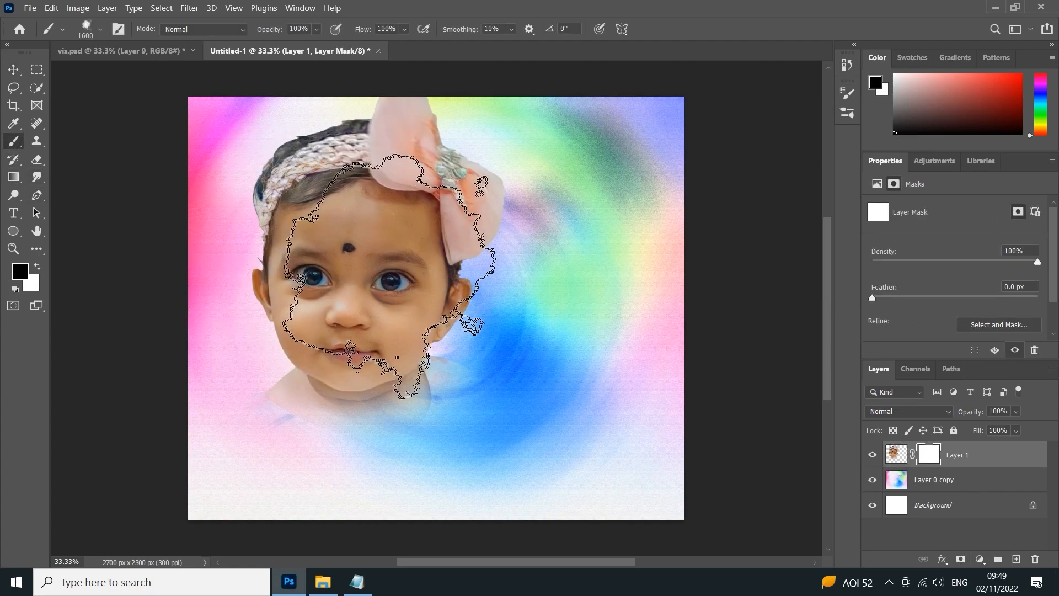
right_click(395, 274)
click(435, 392)
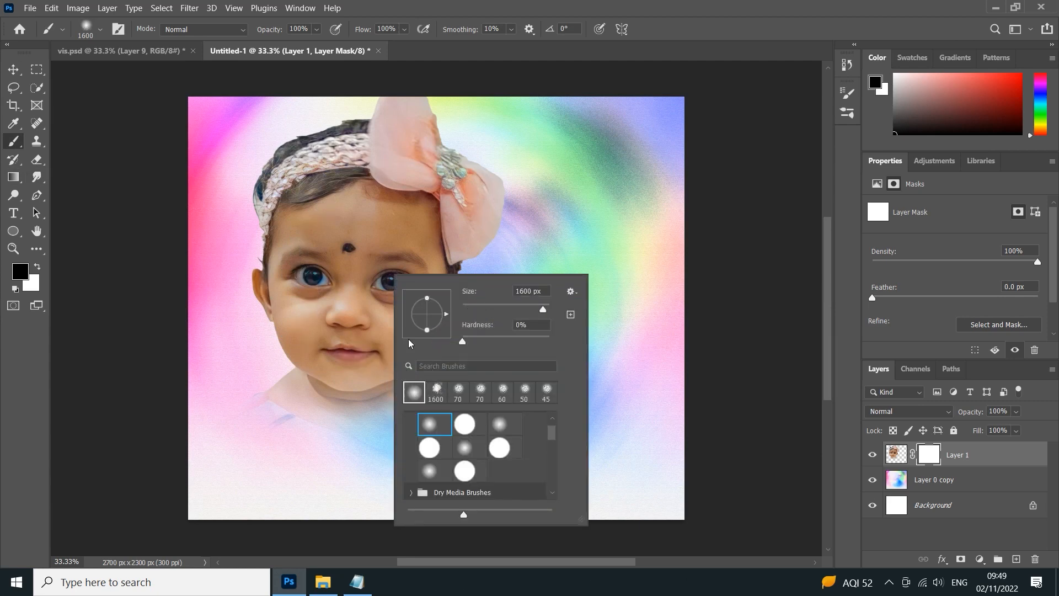
- Paint black on the portrait's layer mask to fade the bow, hair and outer edges into the background
click(931, 460)
scroll(558, 355, up, 2)
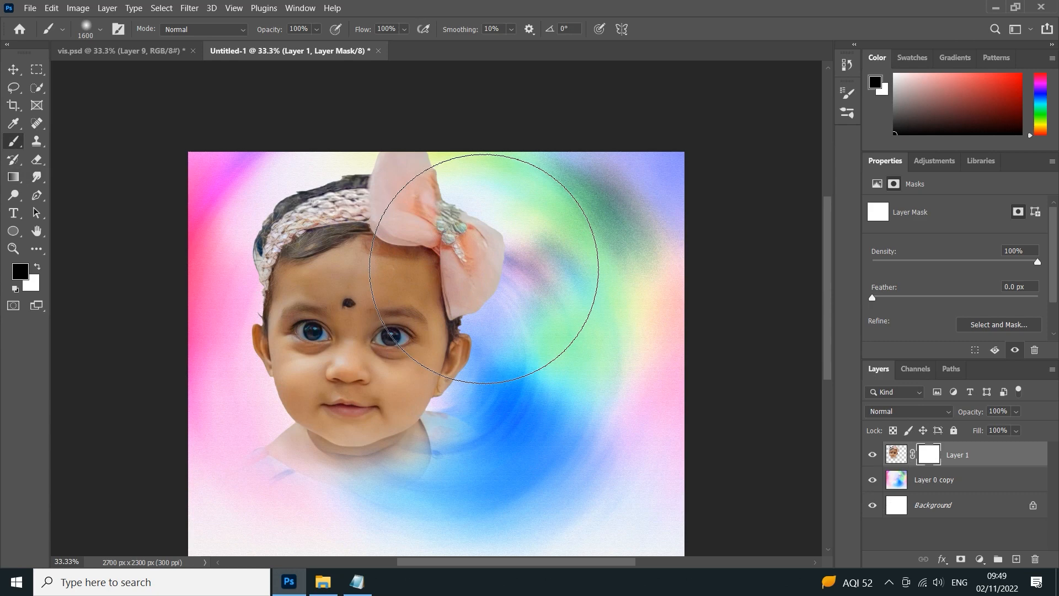
scroll(413, 194, up, 2)
scroll(413, 194, up, 1)
mouse_move(417, 152)
mouse_down()
mouse_move(507, 198)
mouse_move(591, 288)
mouse_up()
scroll(592, 287, down, 2)
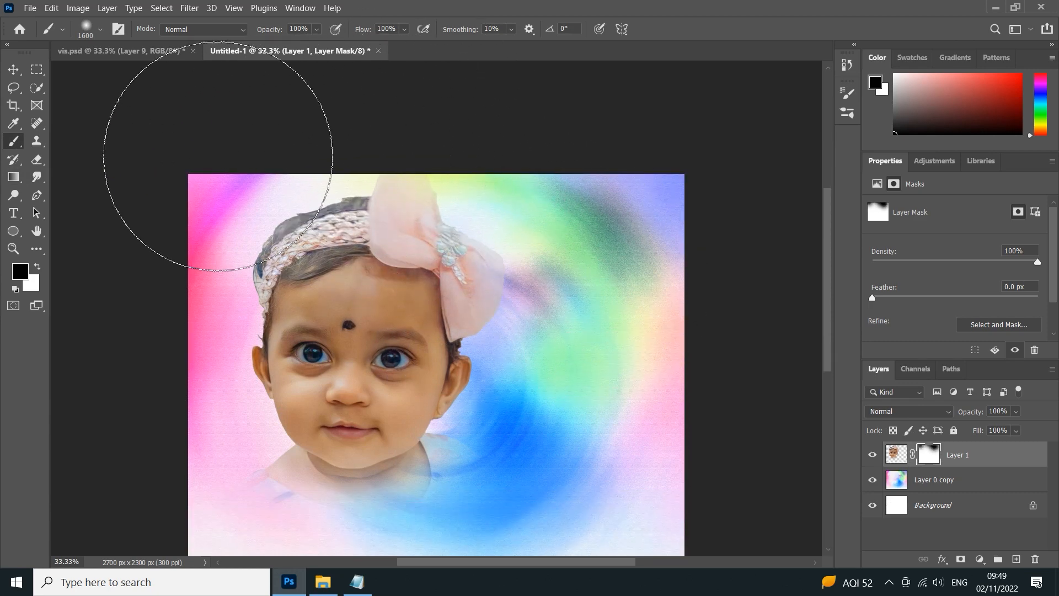
scroll(172, 218, down, 3)
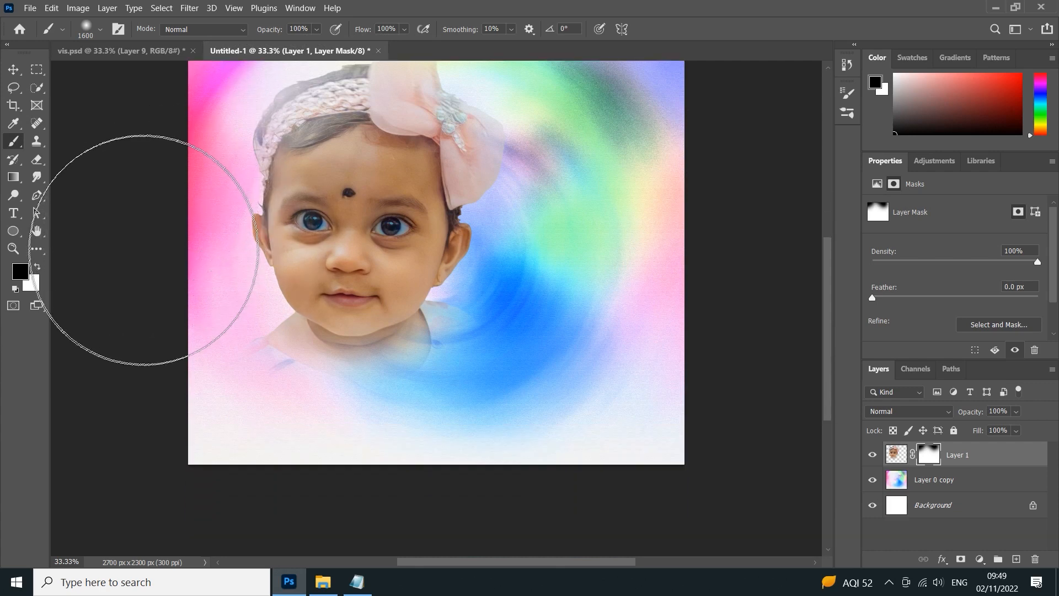
click(578, 285)
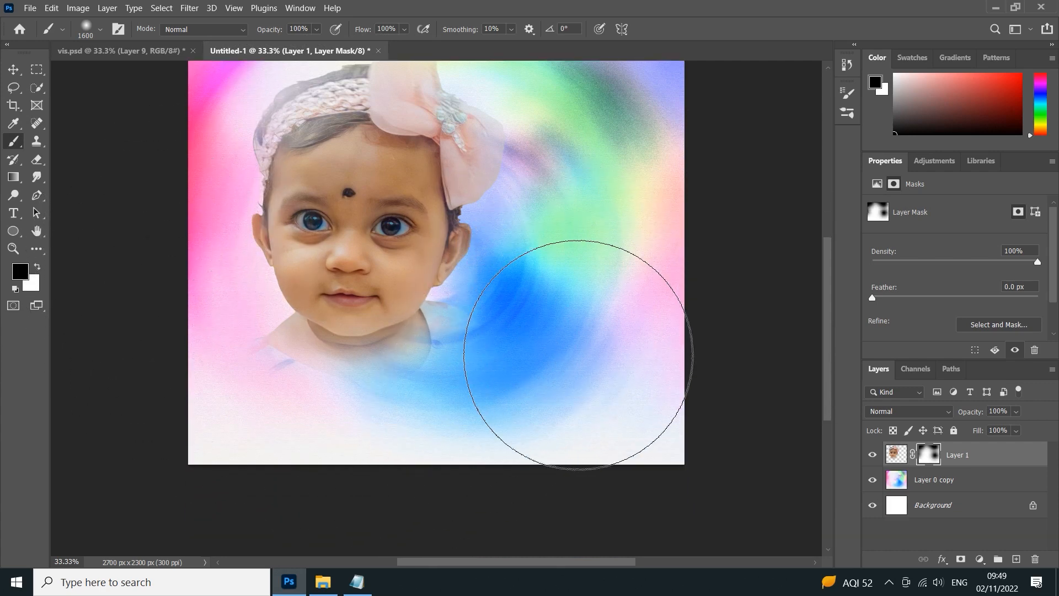
scroll(577, 354, up, 1)
- Apply the Camera Raw Filter to the large portrait with Contrast +46, Highlights -73, Shadows +64, Whites +15, Blacks -14, Clarity +4 and Vibrance +12
click(886, 453)
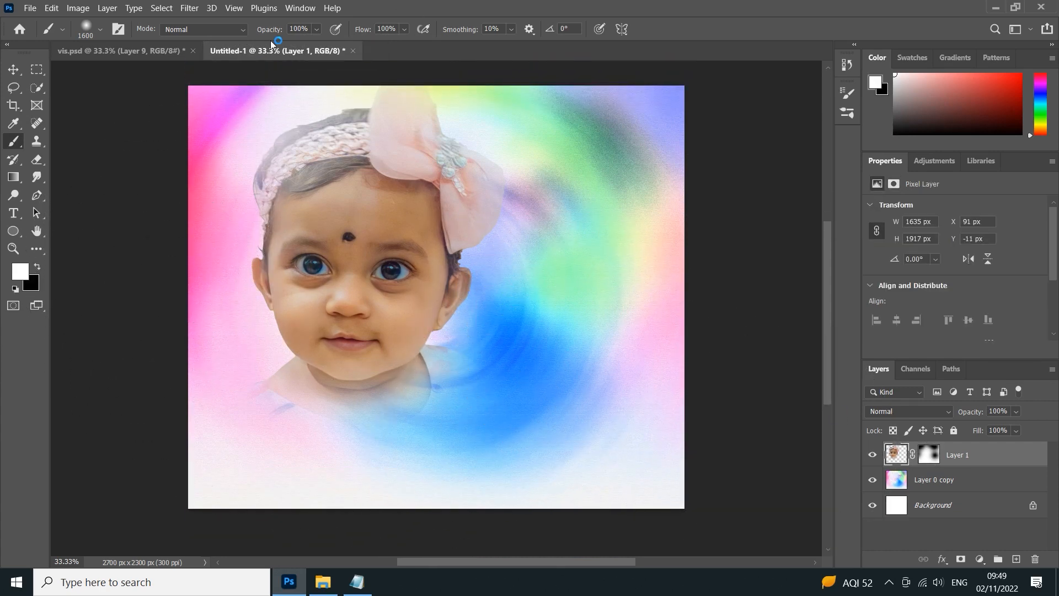
click(186, 7)
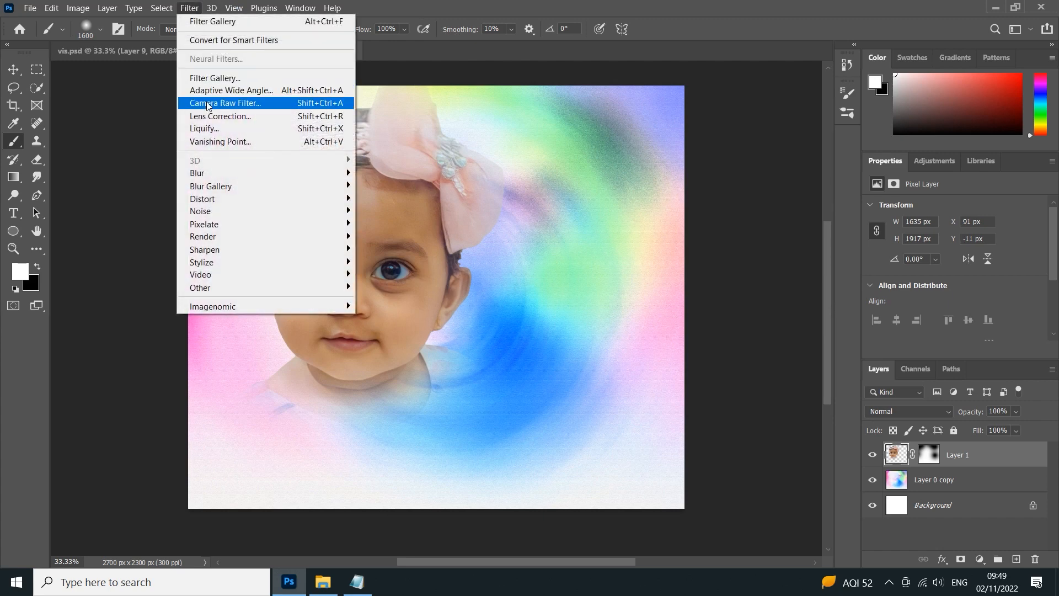
click(226, 104)
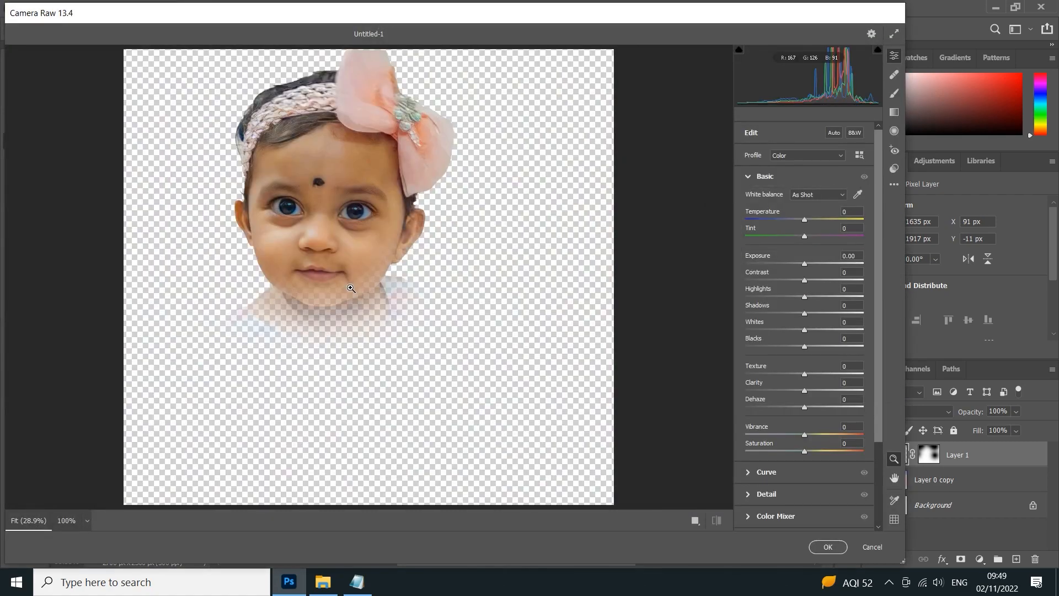
click(335, 232)
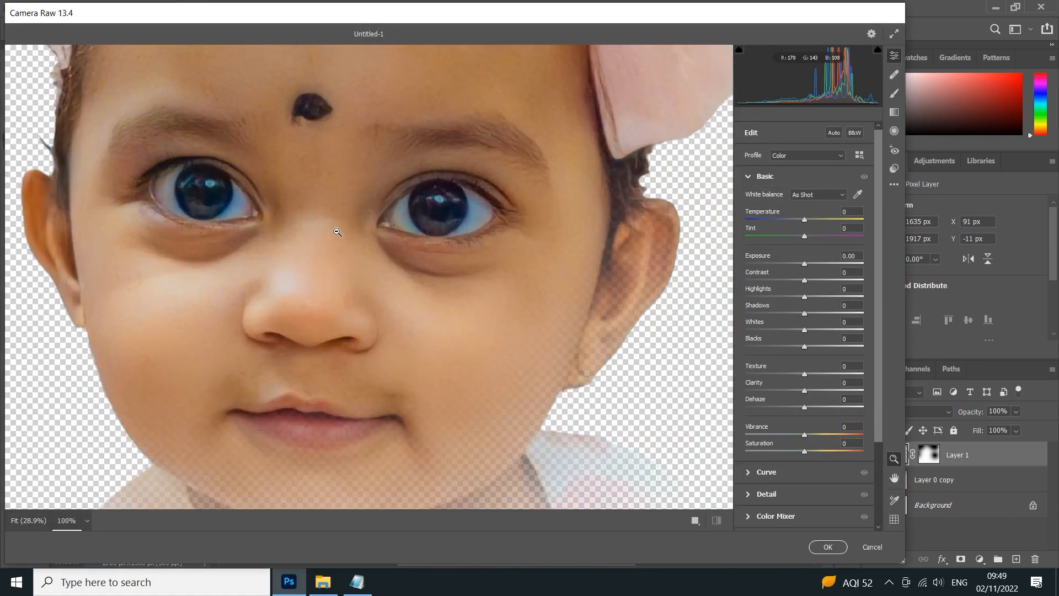
alt+click(336, 231)
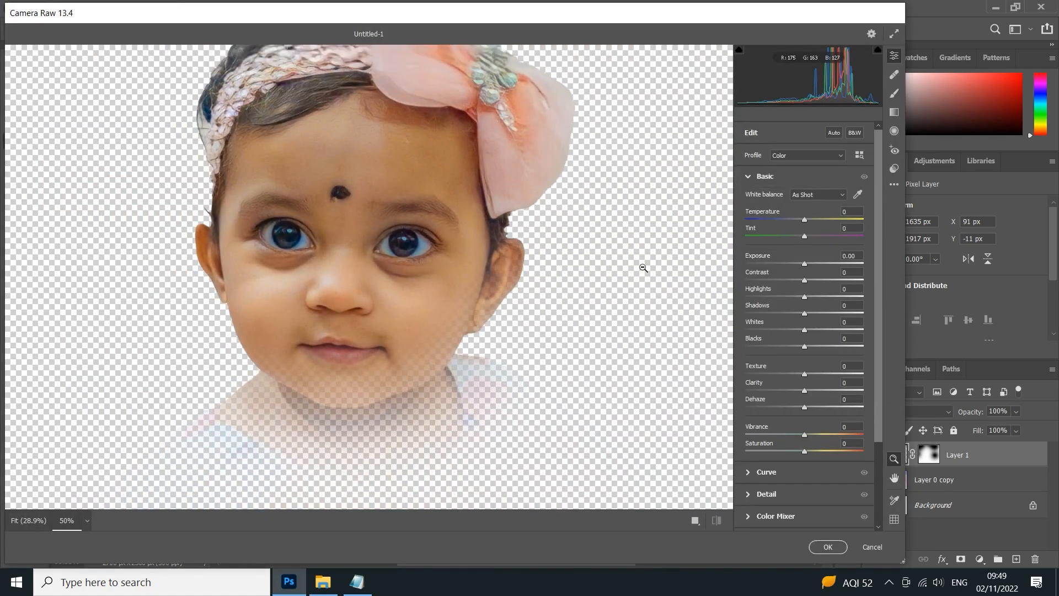
drag(803, 283, 822, 330)
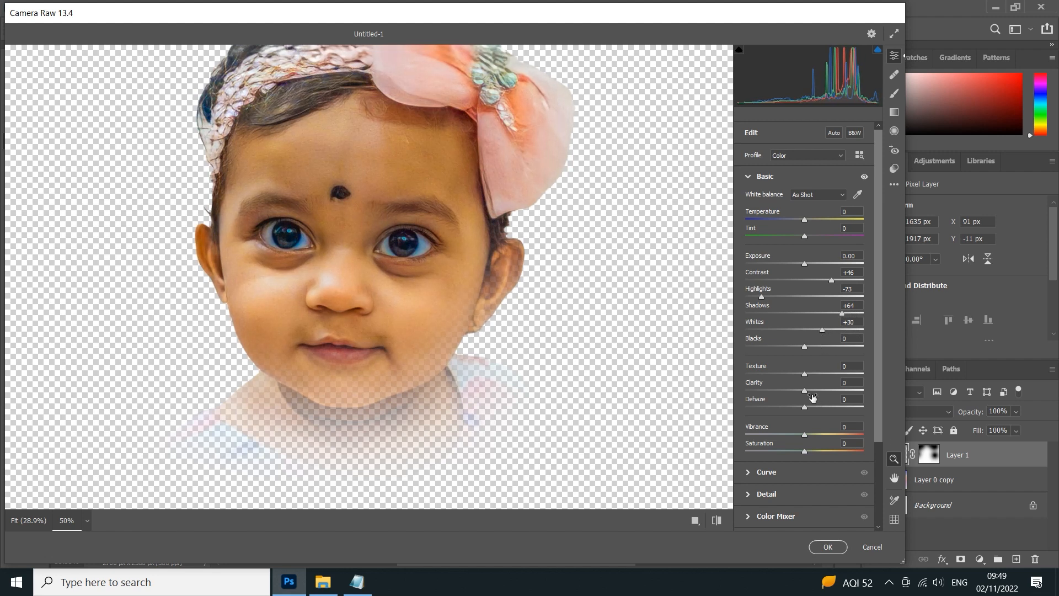
drag(806, 435, 813, 434)
mouse_move(805, 346)
mouse_down()
mouse_move(787, 346)
mouse_move(809, 331)
mouse_move(802, 338)
mouse_up()
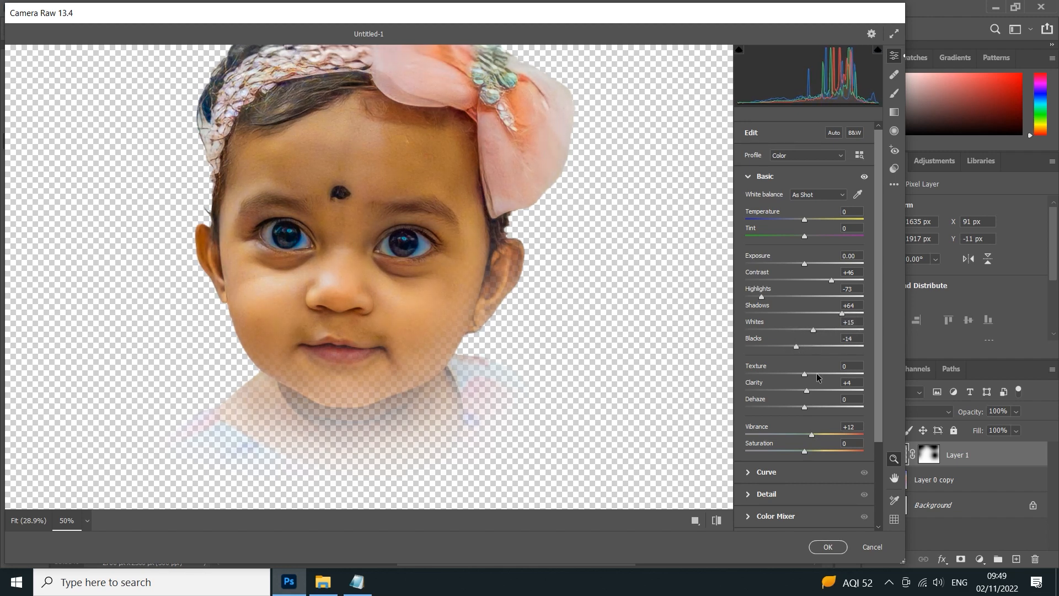
click(829, 546)
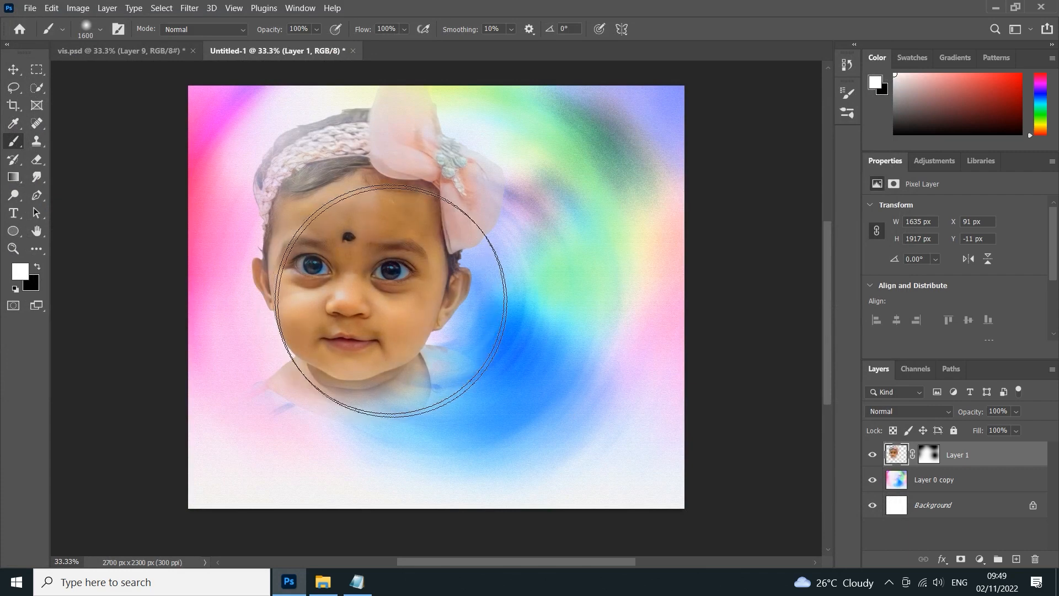
- Copy the masked seated-baby layer from vis.psd into Untitled-1 and place it beside the large portrait at about X 979 px, Y 598 px
click(13, 69)
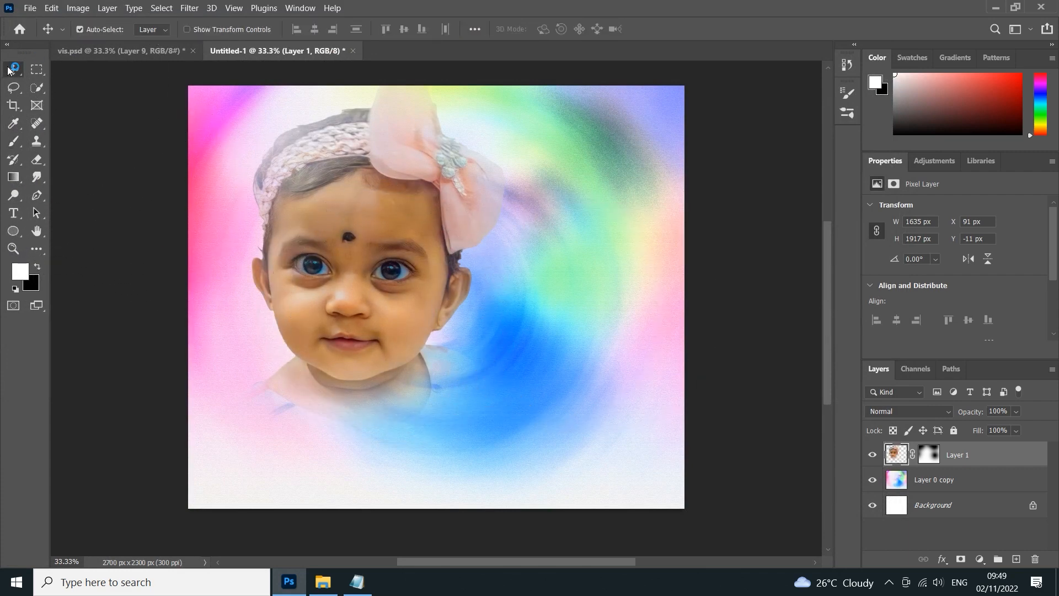
click(120, 50)
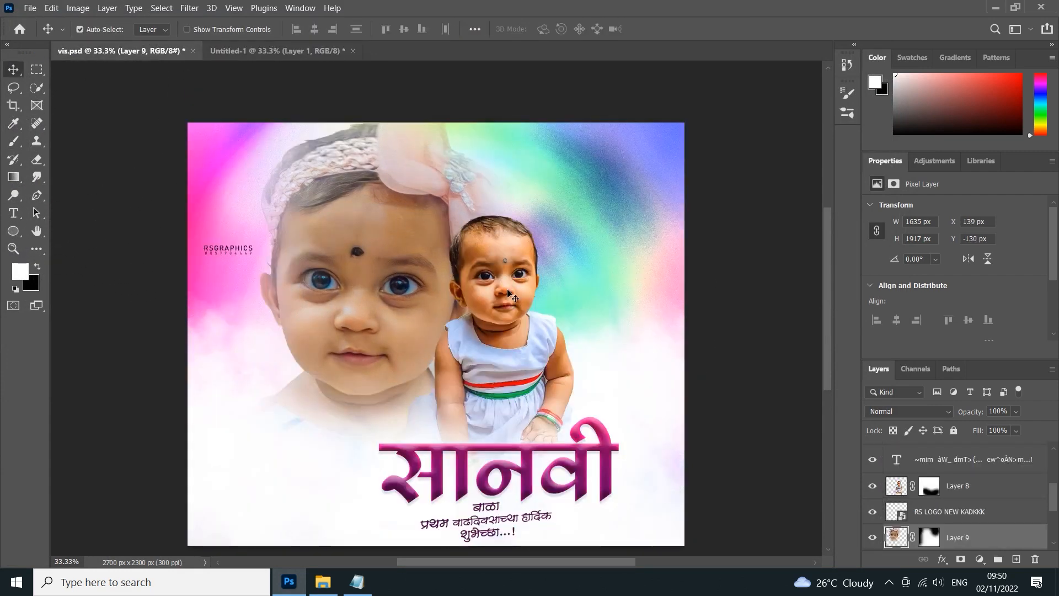
drag(480, 251, 472, 351)
drag(479, 293, 478, 292)
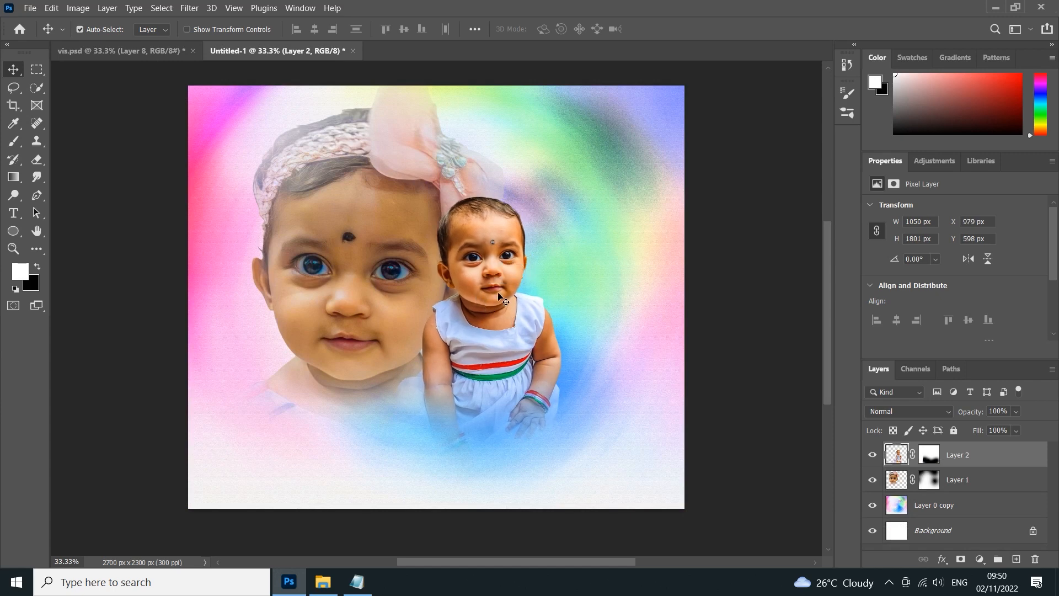
- Adjust the seated baby's tones with the Camera Raw Filter, reworking the light settings from Contrast to Whites
click(189, 8)
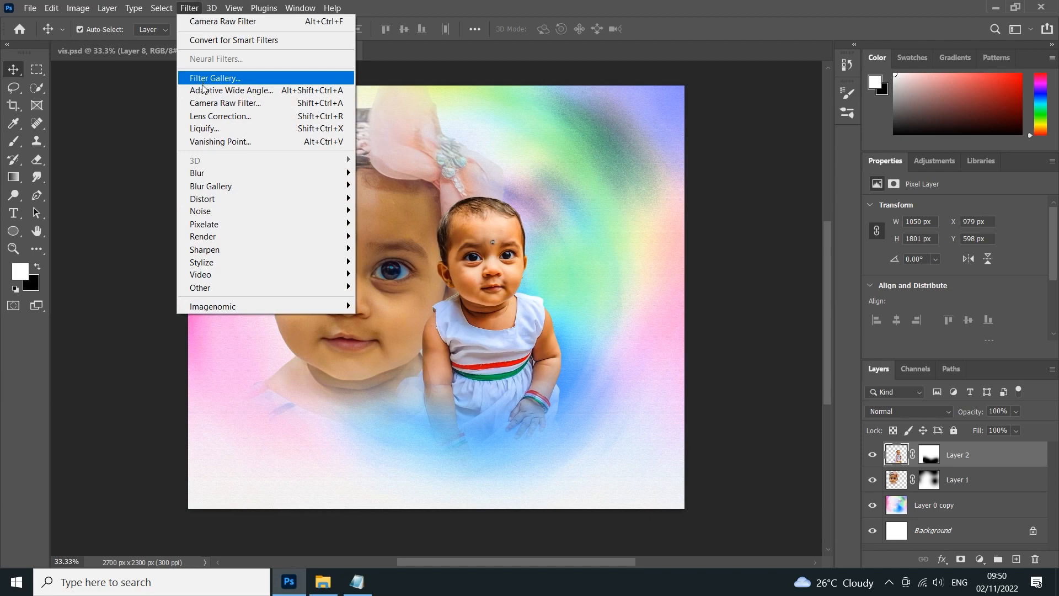
click(203, 102)
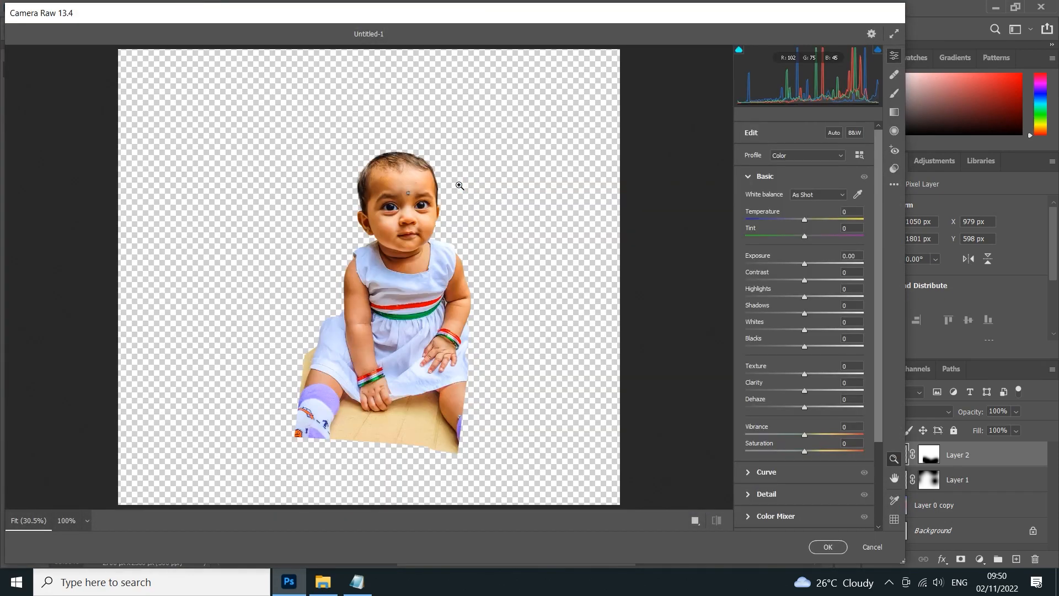
click(362, 241)
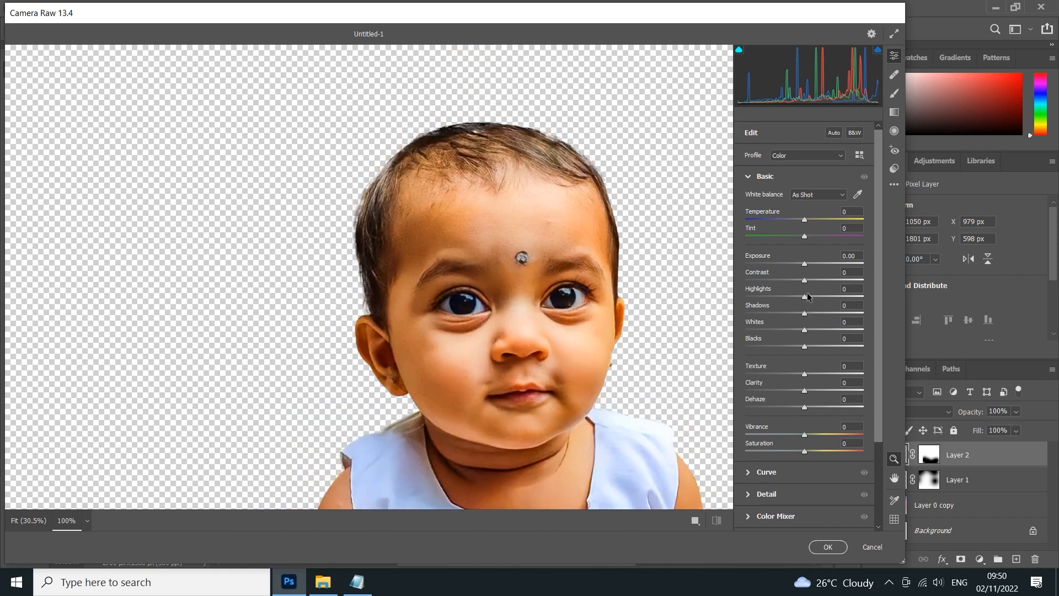
drag(810, 280, 827, 331)
click(827, 546)
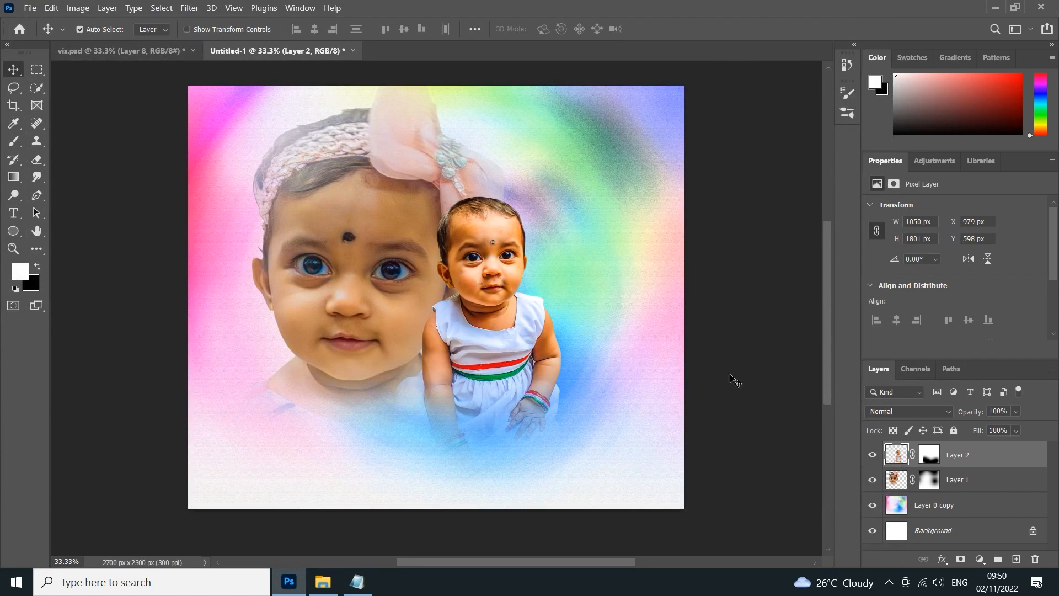
- Add a new layer above the seated baby and paint a soft white fade across the lower part with the 1600 px brush
click(1015, 559)
scroll(554, 283, down, 2)
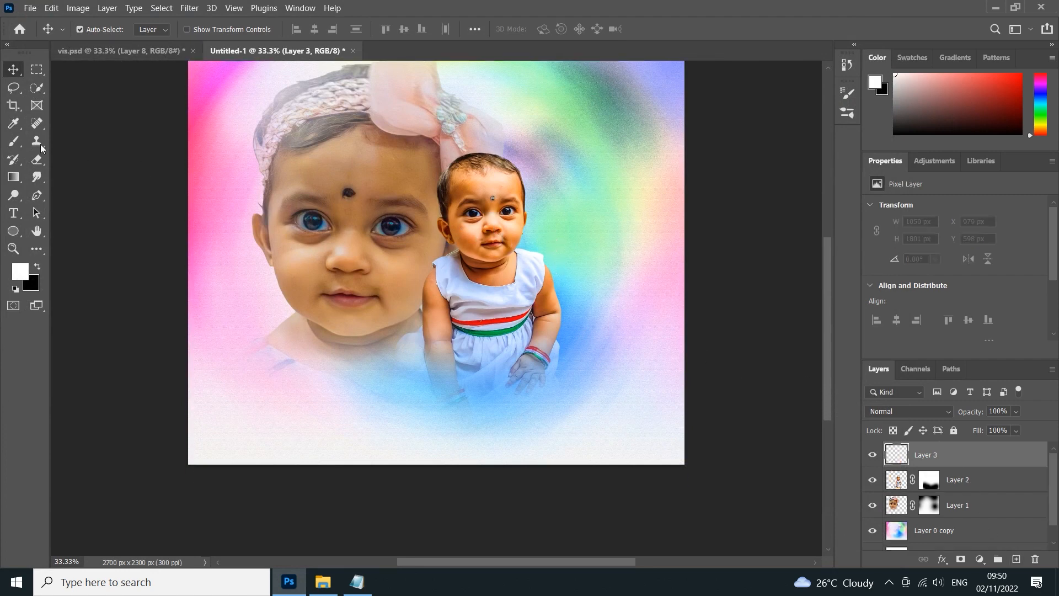
key(b)
scroll(272, 272, down, 2)
mouse_move(271, 272)
mouse_down()
mouse_move(236, 355)
mouse_move(286, 348)
mouse_move(394, 427)
mouse_move(687, 405)
mouse_up()
scroll(686, 406, up, 2)
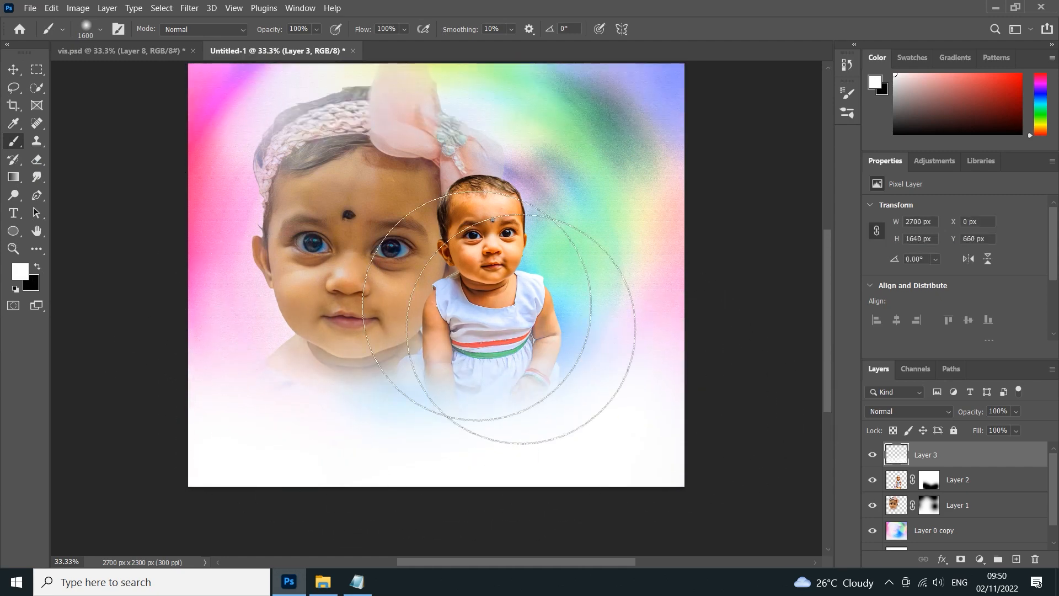
- Move the large portrait up slightly to about X 94 px, Y -77 px and keep its blend mode at Normal after previewing others
click(13, 69)
scroll(74, 141, up, 1)
drag(343, 327, 343, 316)
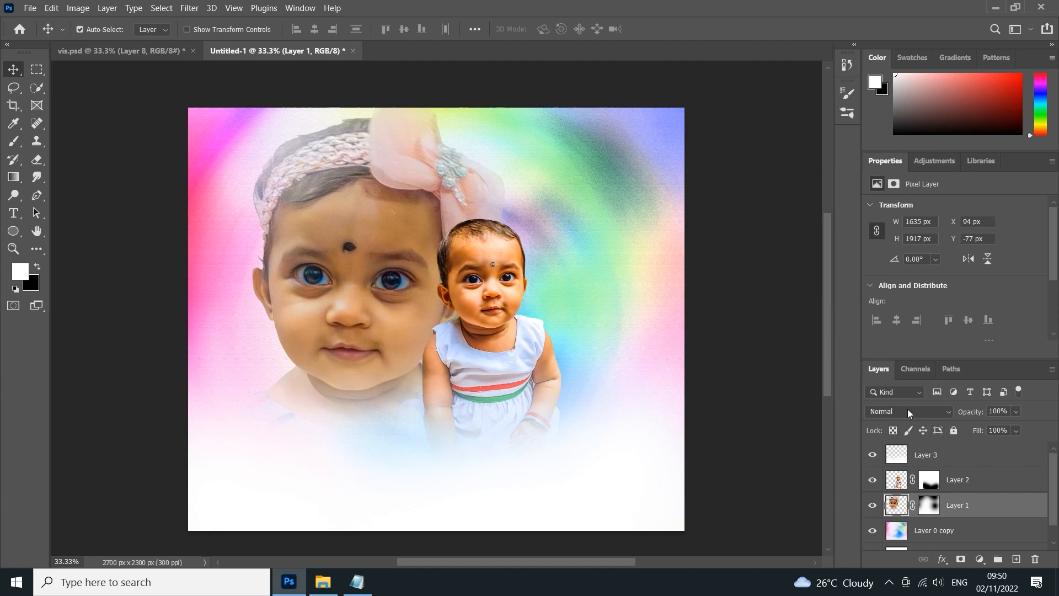
click(910, 414)
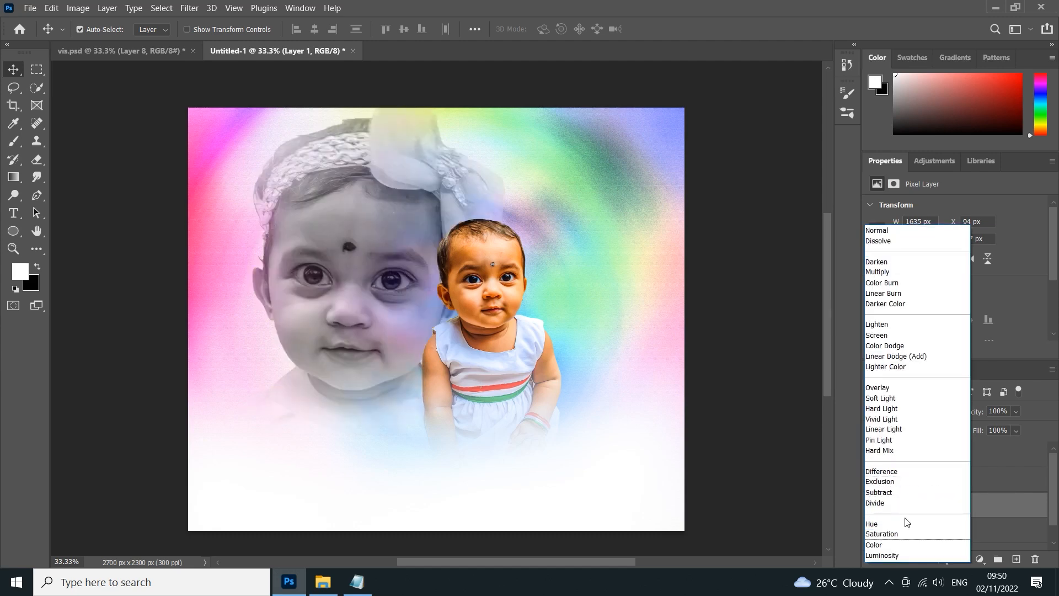
click(882, 230)
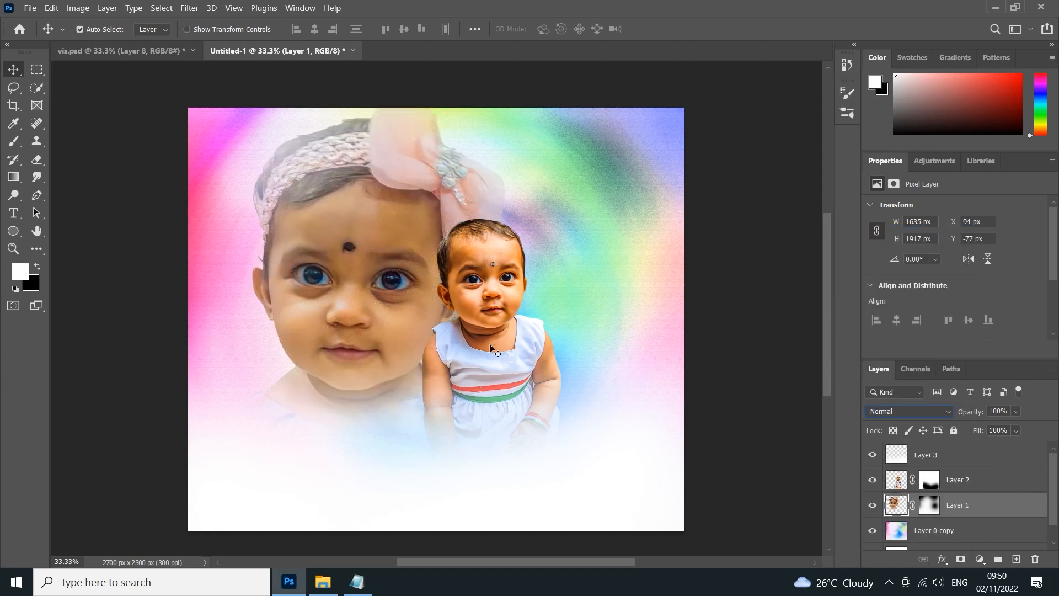
- Copy the styled purple name title from vis.psd into Untitled-1 and place it below the seated baby
click(165, 51)
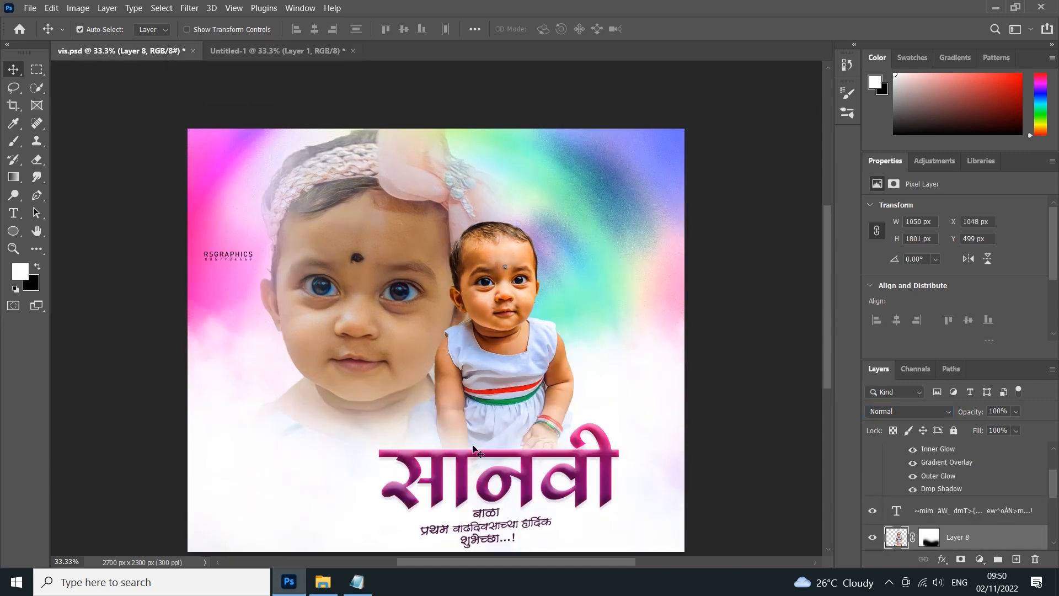
drag(468, 466, 342, 96)
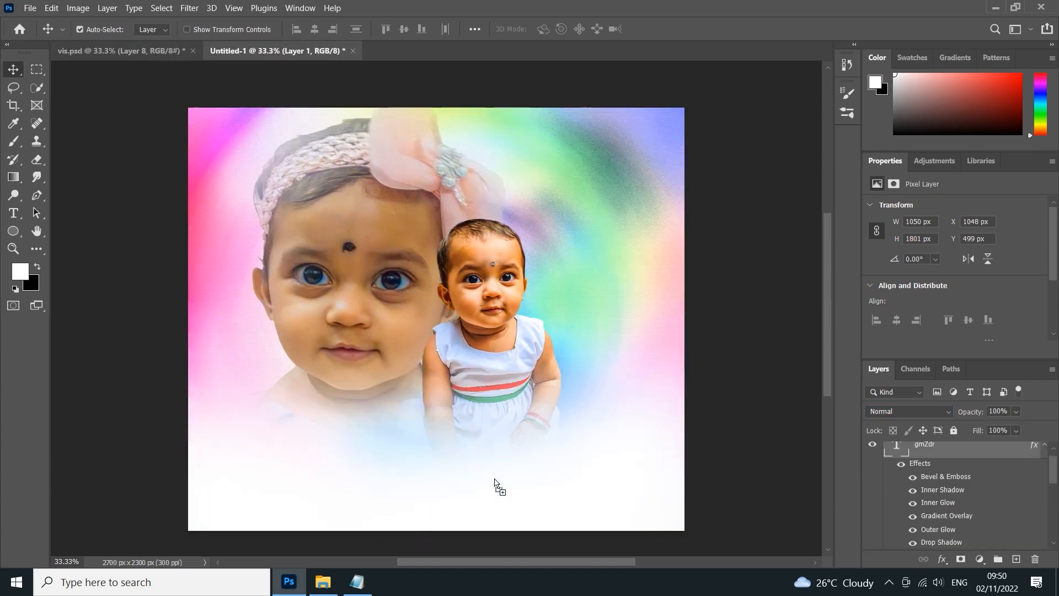
drag(494, 480, 496, 480)
drag(912, 456, 889, 445)
drag(489, 468, 483, 449)
- Shift the large portrait, the seated baby and the name title slightly up and to the left to balance the layout
drag(397, 314, 390, 295)
drag(456, 346, 448, 336)
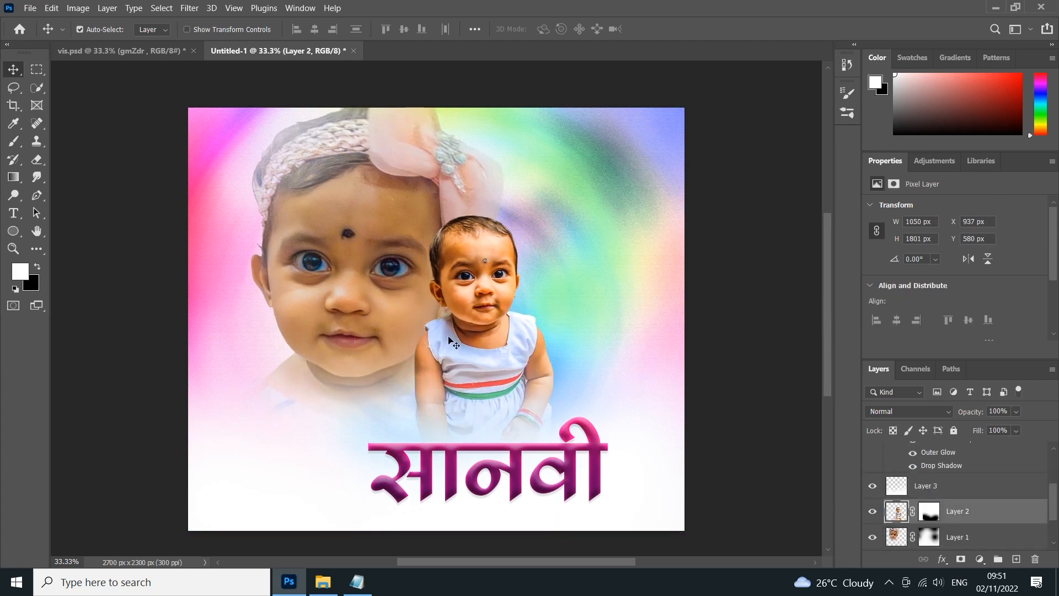
drag(495, 446, 482, 443)
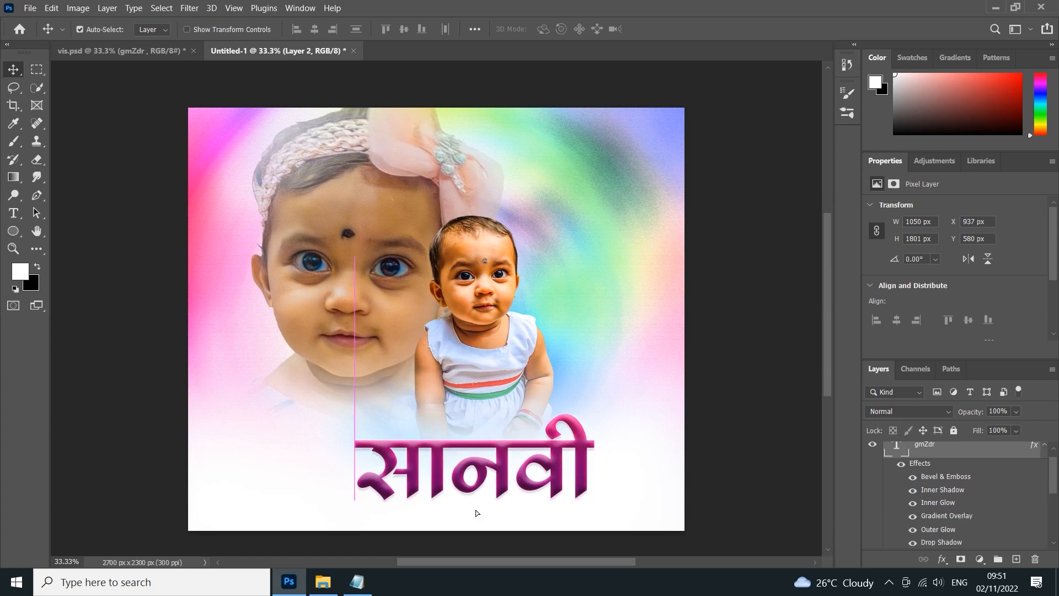
- Enlarge the white fade layer to about 111% with Free Transform so it extends past the canvas sides and higher up
key(ctrl+t)
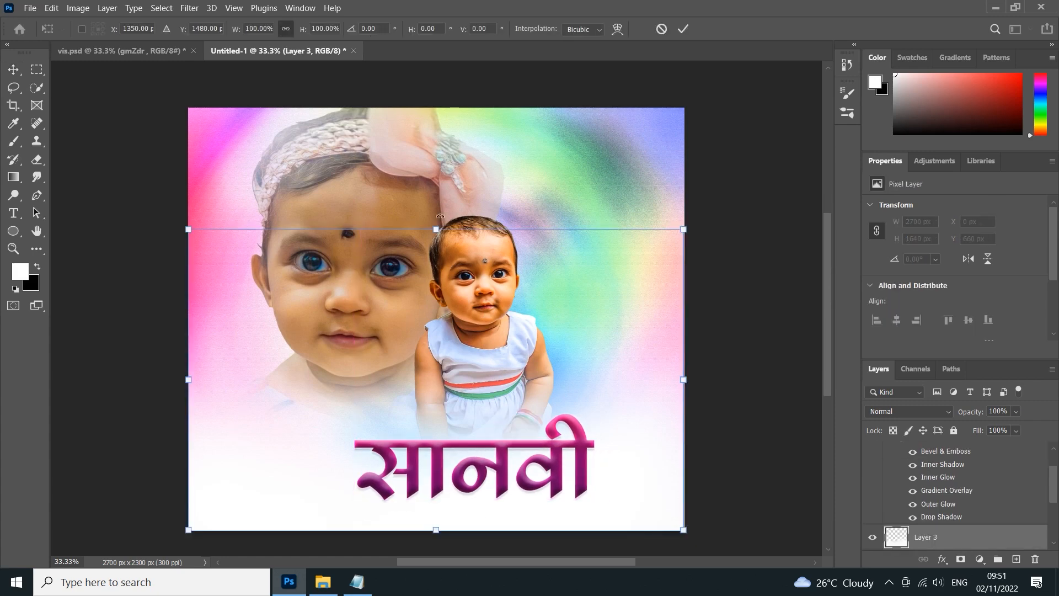
drag(439, 229, 437, 195)
drag(460, 278, 461, 281)
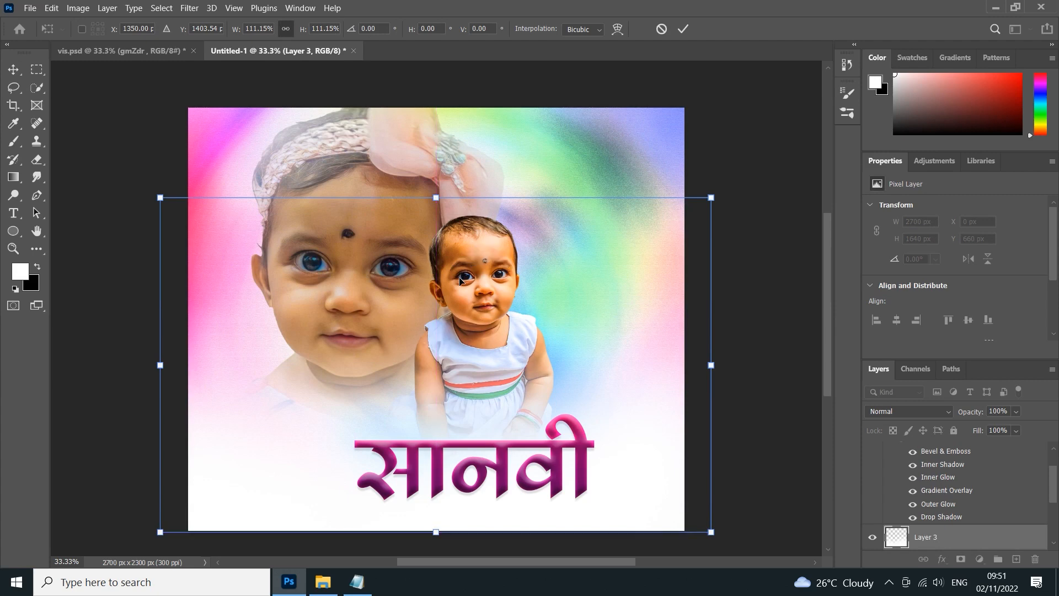
click(683, 29)
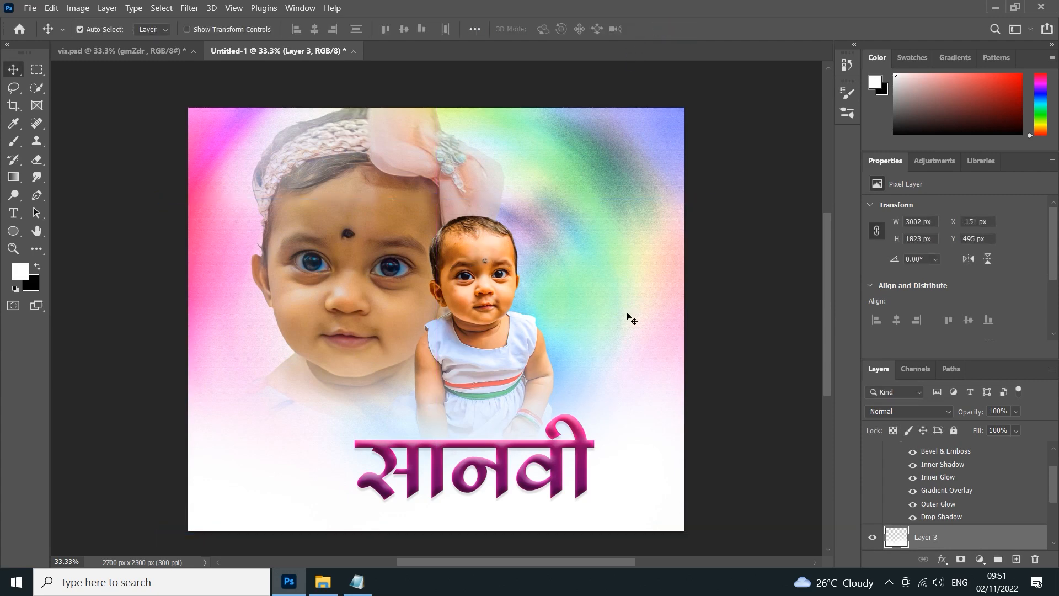
- Apply the Filter Gallery's Grain texture to the white fade layer with Intensity 15, Contrast 84 and Regular grain, and inspect the result
click(189, 8)
click(204, 79)
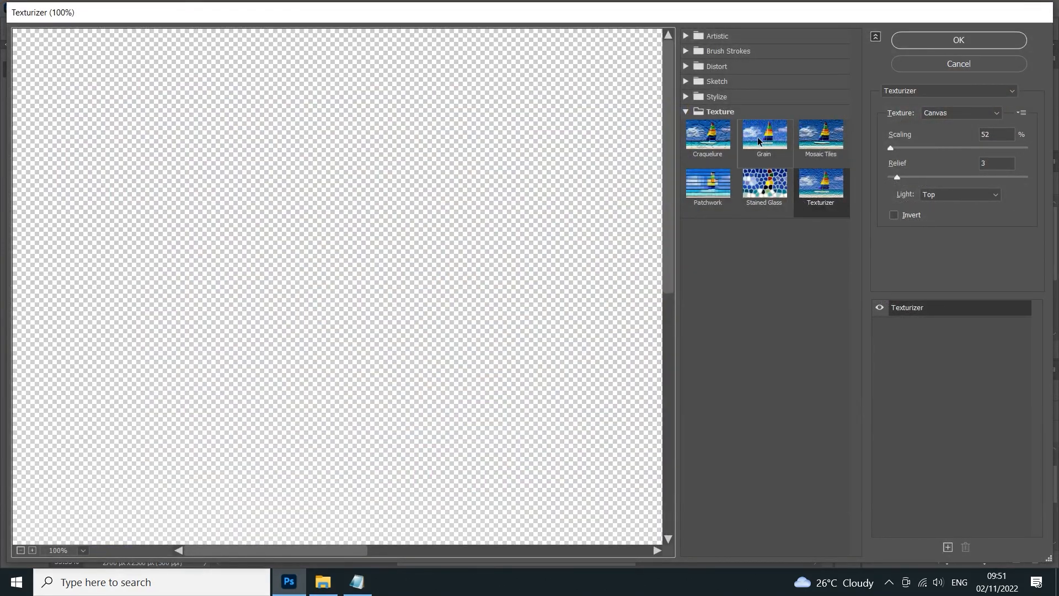
click(769, 145)
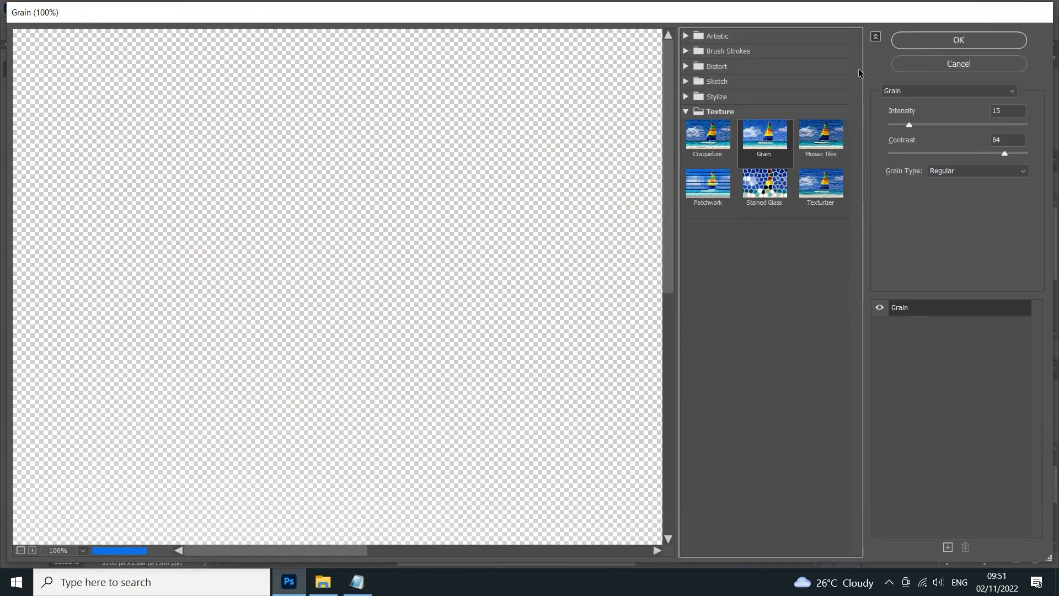
click(930, 44)
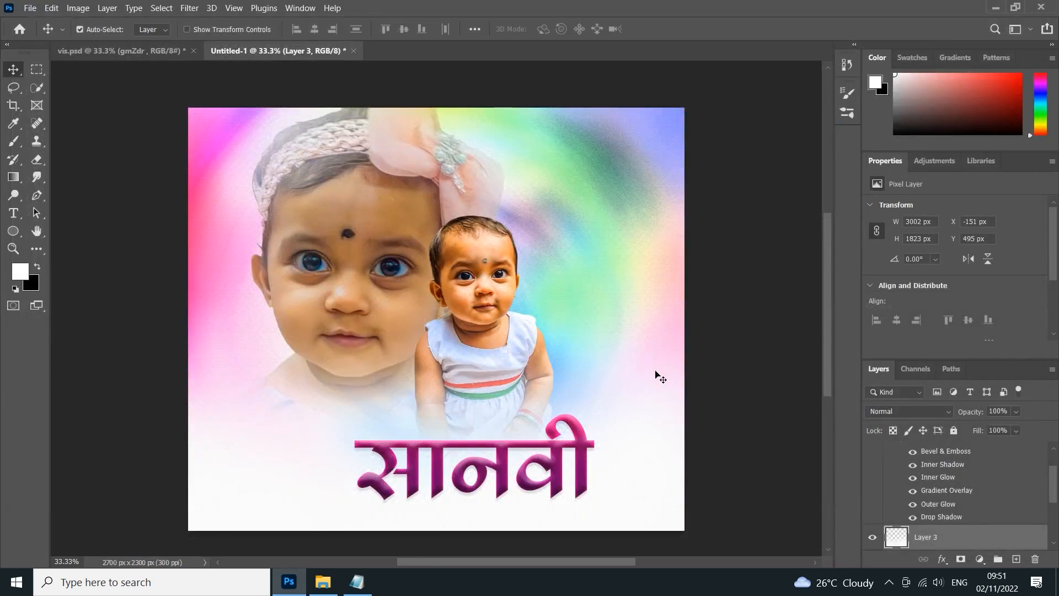
key(ctrl+plus)
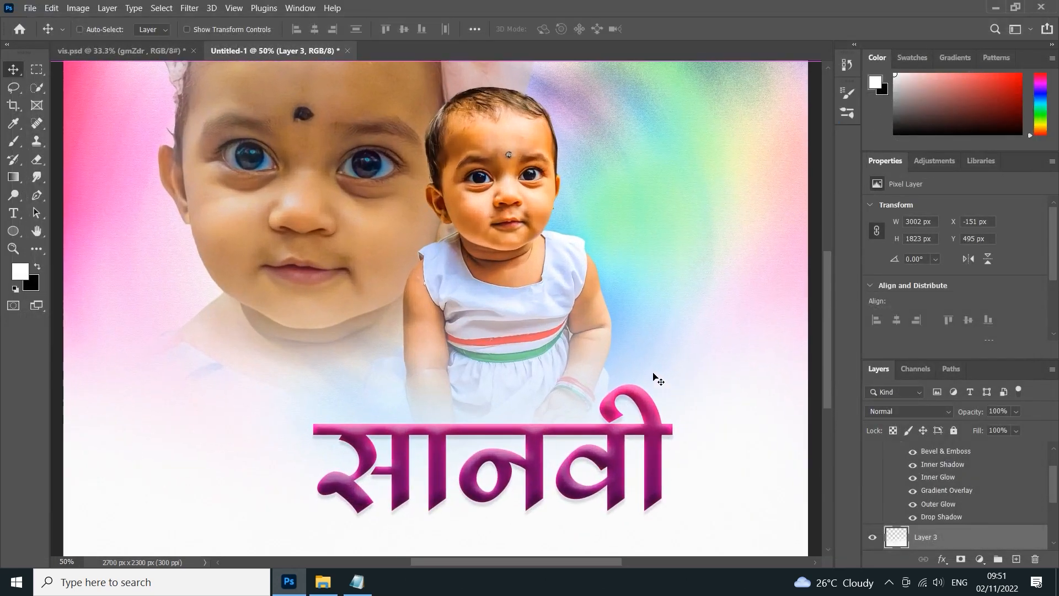
key(ctrl+minus)
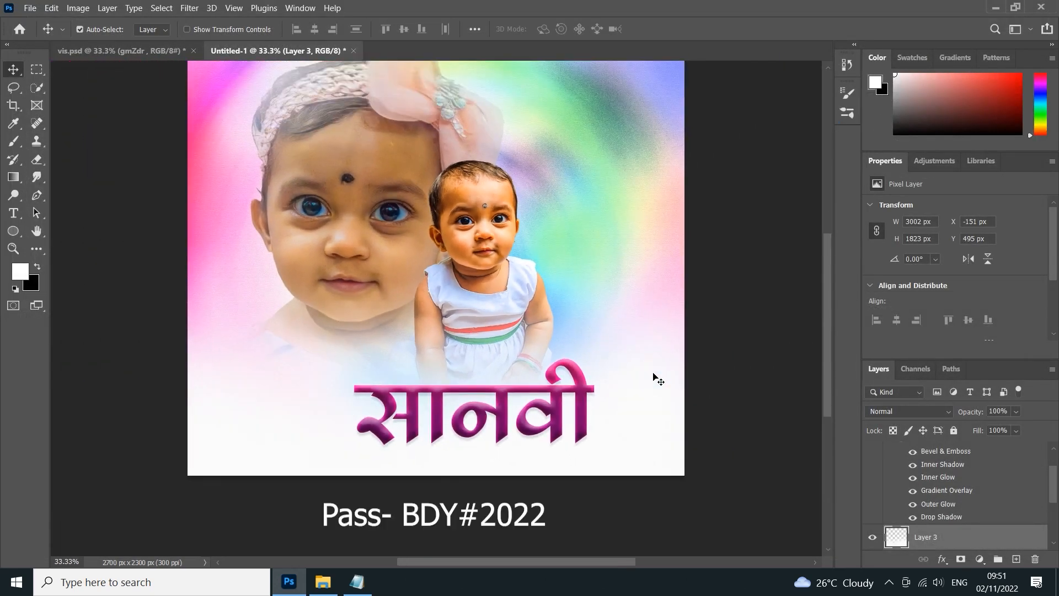
- Reduce the name title's drop shadow opacity to 7% in its layer style
double_click(933, 491)
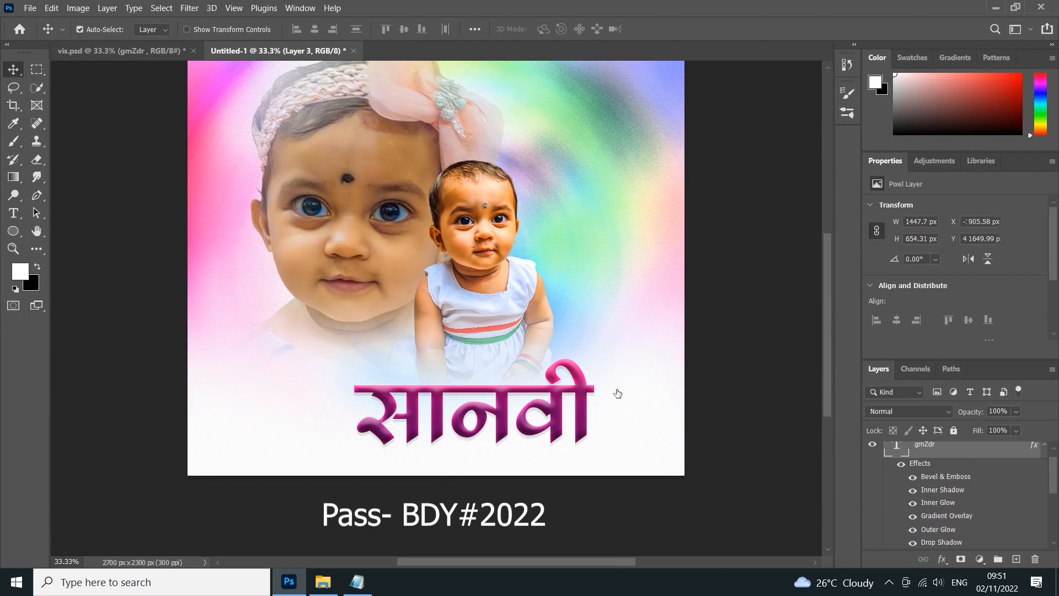
click(558, 483)
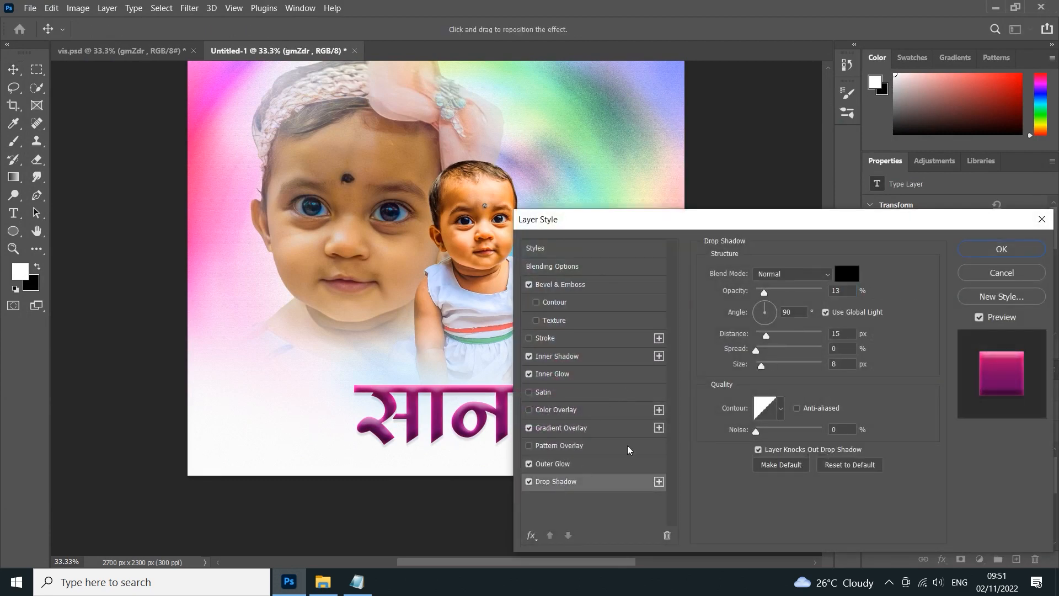
drag(764, 291, 760, 292)
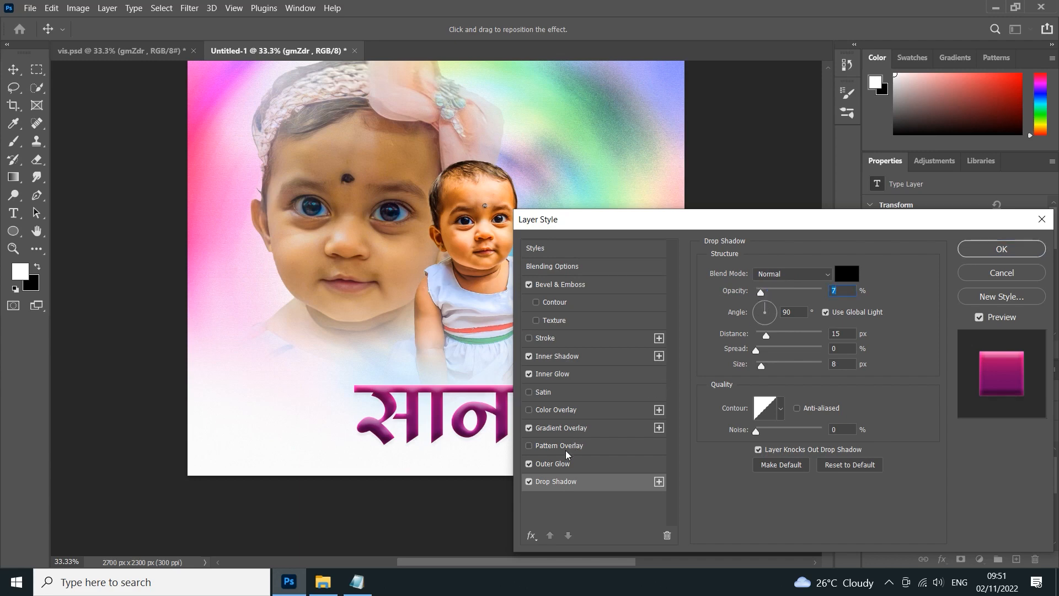
- Set the name title's inner glow to Size 150 px and Opacity 51%
click(552, 374)
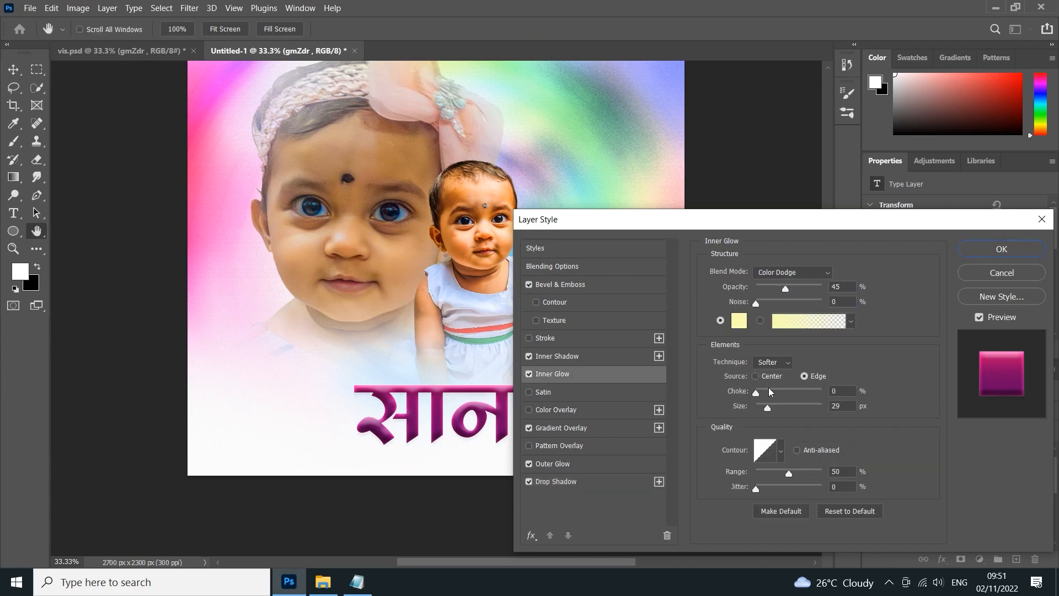
drag(768, 408, 799, 418)
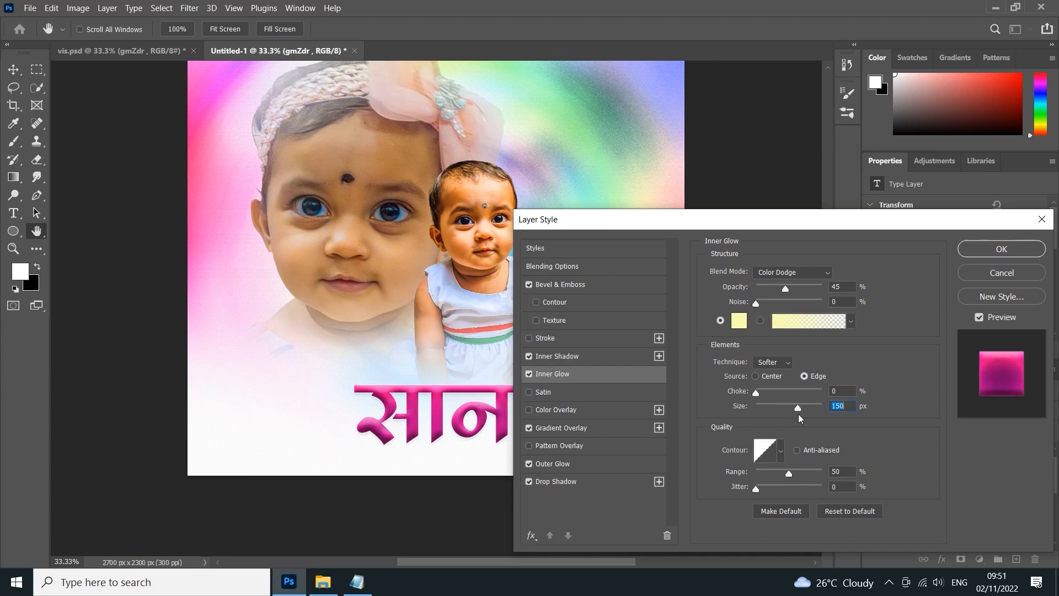
mouse_move(786, 291)
mouse_down()
mouse_move(799, 291)
mouse_move(790, 293)
mouse_up()
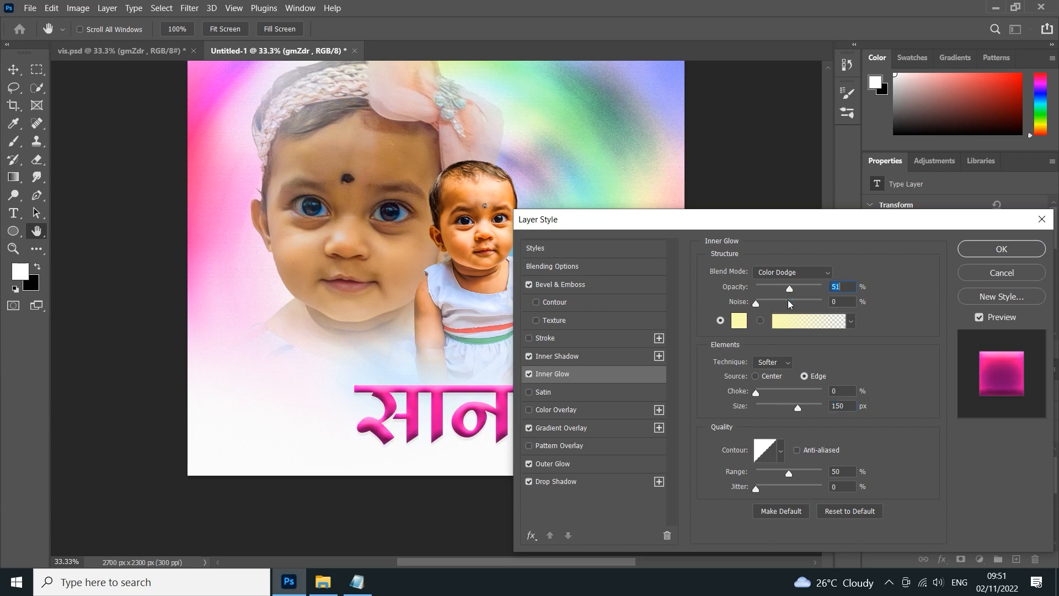
- Change the name title's outer glow colour to a light purple sampled from the background's upper-right corner
click(566, 465)
drag(764, 397, 756, 396)
click(739, 321)
click(603, 156)
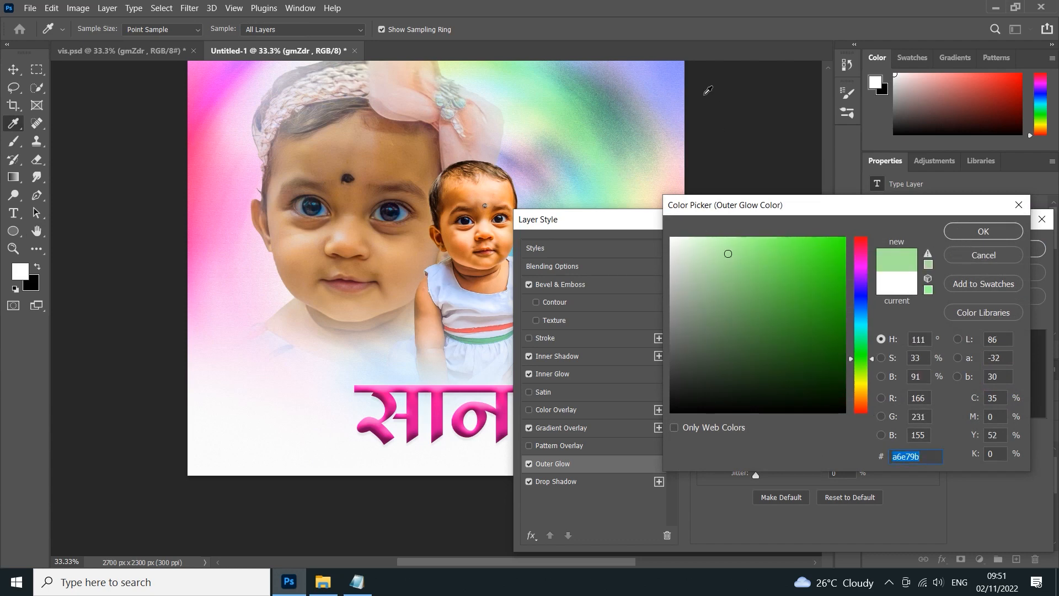
click(684, 104)
click(960, 232)
- Set the name title's outer glow to Normal blend mode, Opacity 20% and Size 10 px, and apply the layer style
mouse_move(762, 394)
mouse_down()
mouse_move(786, 395)
mouse_move(776, 398)
mouse_up()
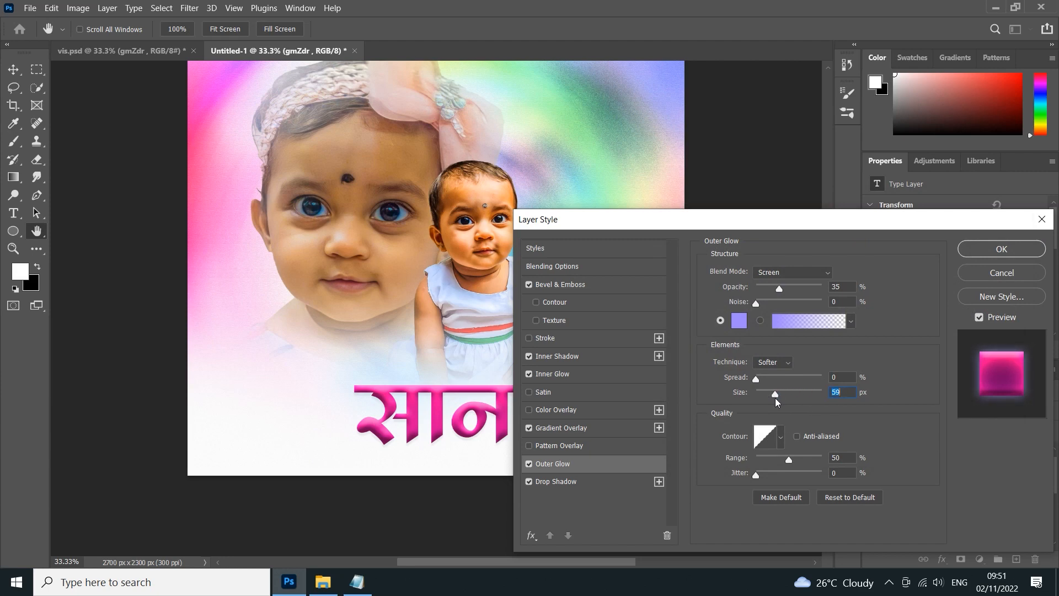
click(783, 272)
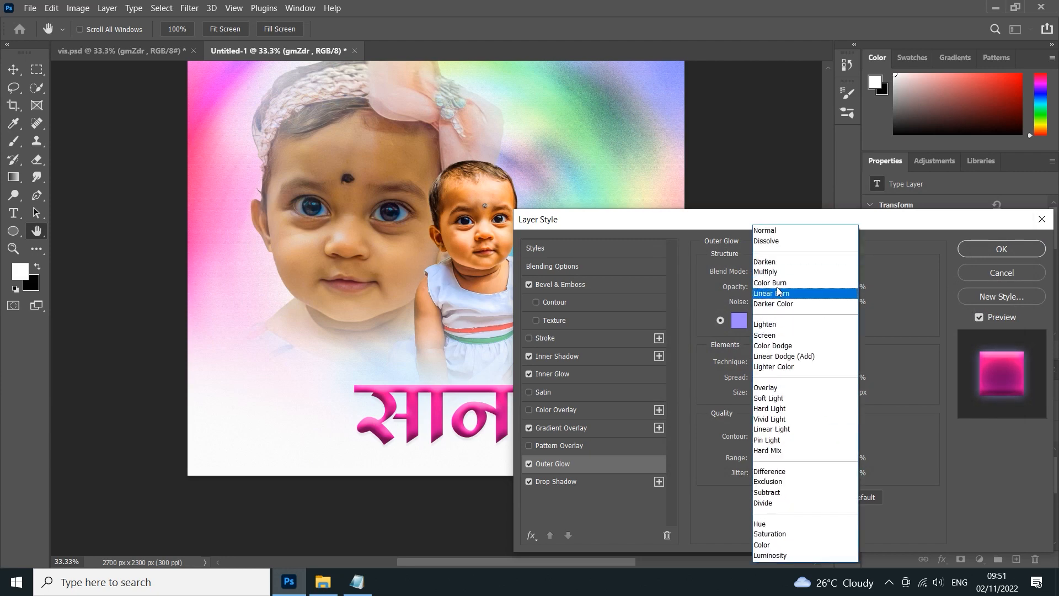
click(773, 230)
drag(780, 395, 763, 395)
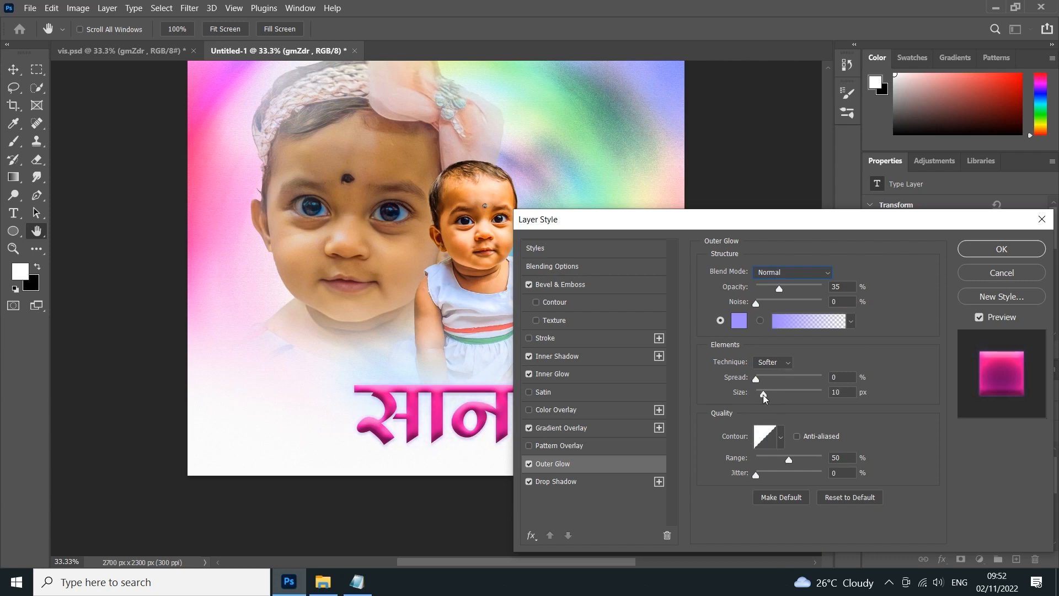
drag(794, 286, 773, 296)
drag(769, 392, 763, 391)
click(970, 251)
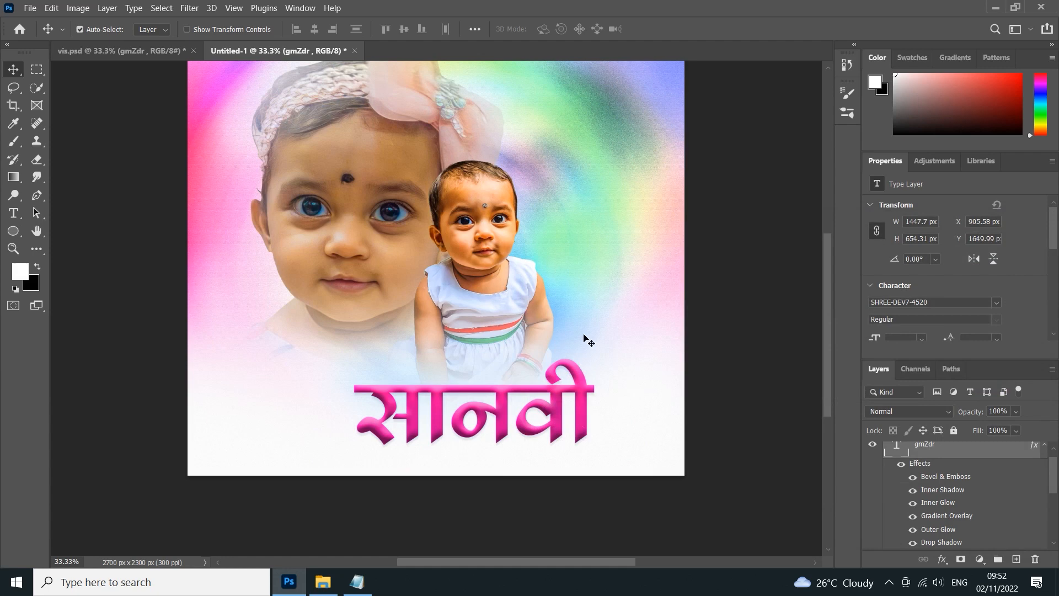
- Nudge the seated baby slightly up and shift the name title slightly up and to the right
scroll(524, 260, up, 1)
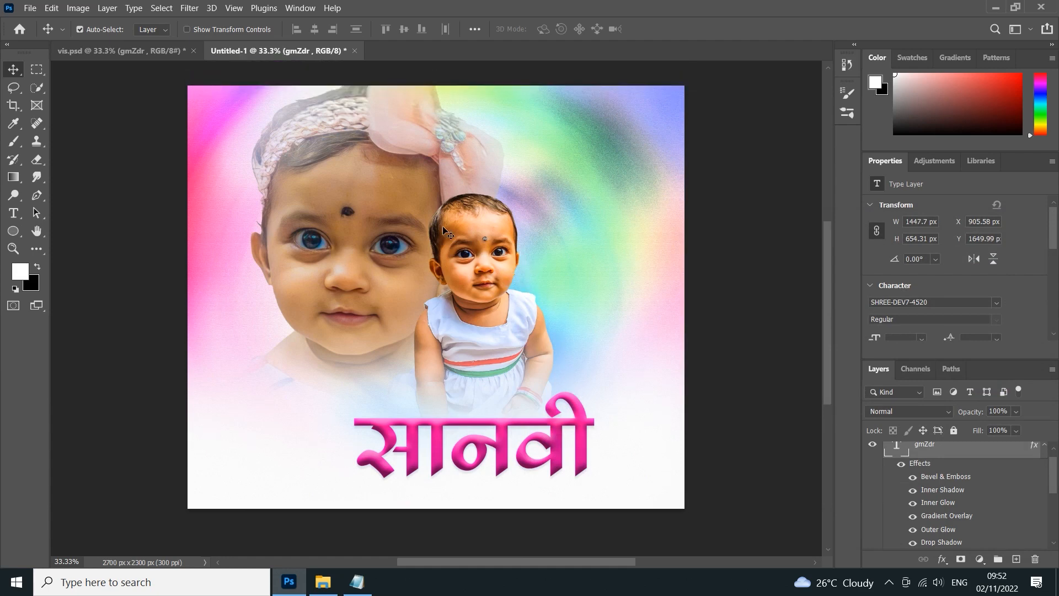
click(501, 273)
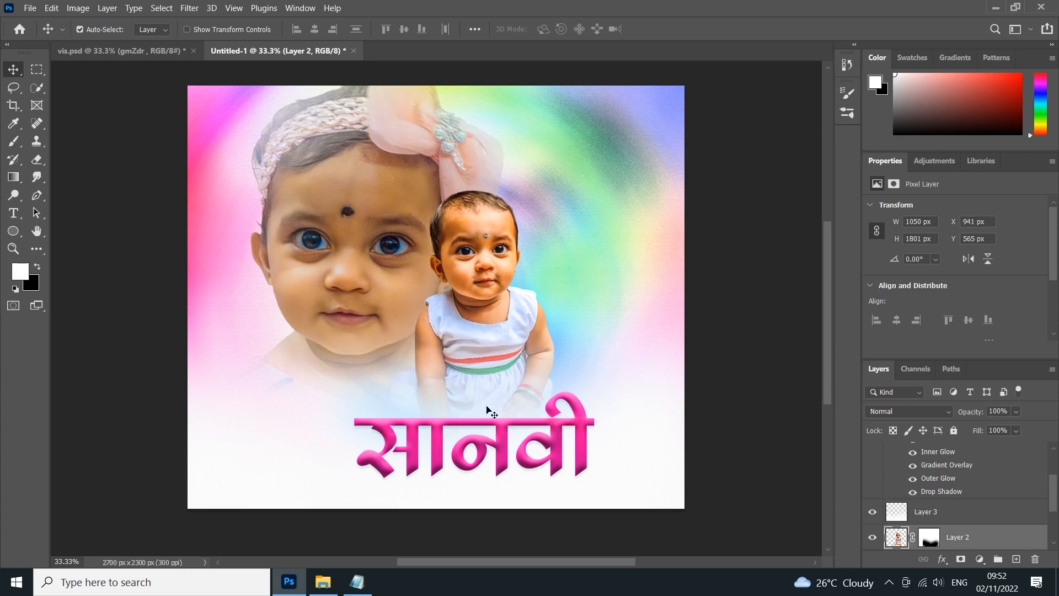
drag(493, 425, 494, 422)
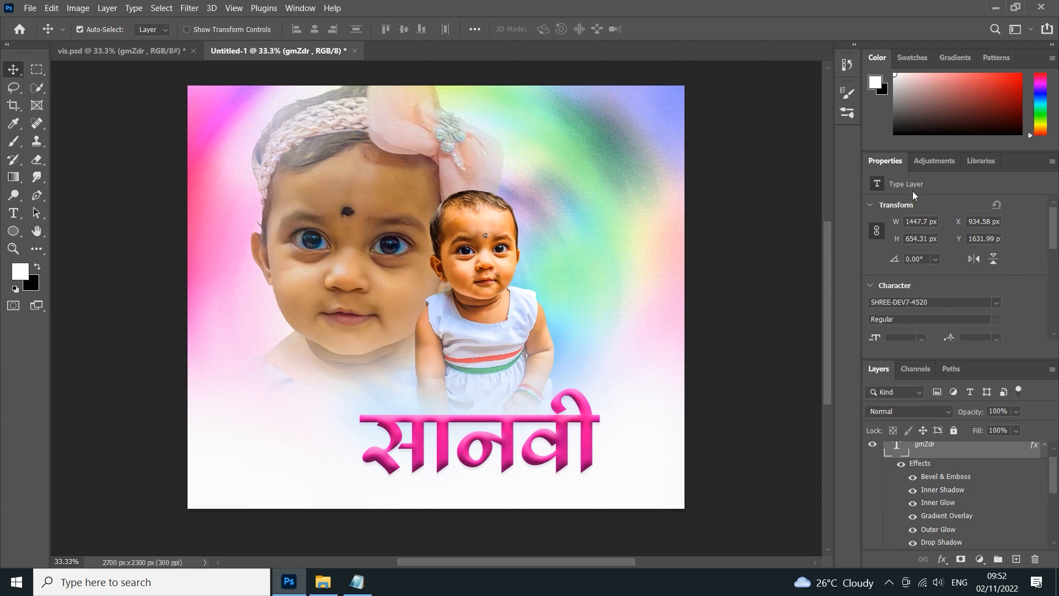
- Try other SHREE-DEV7 fonts, such as SHREE-DEV7-3545, on the name title
click(937, 302)
text(45)
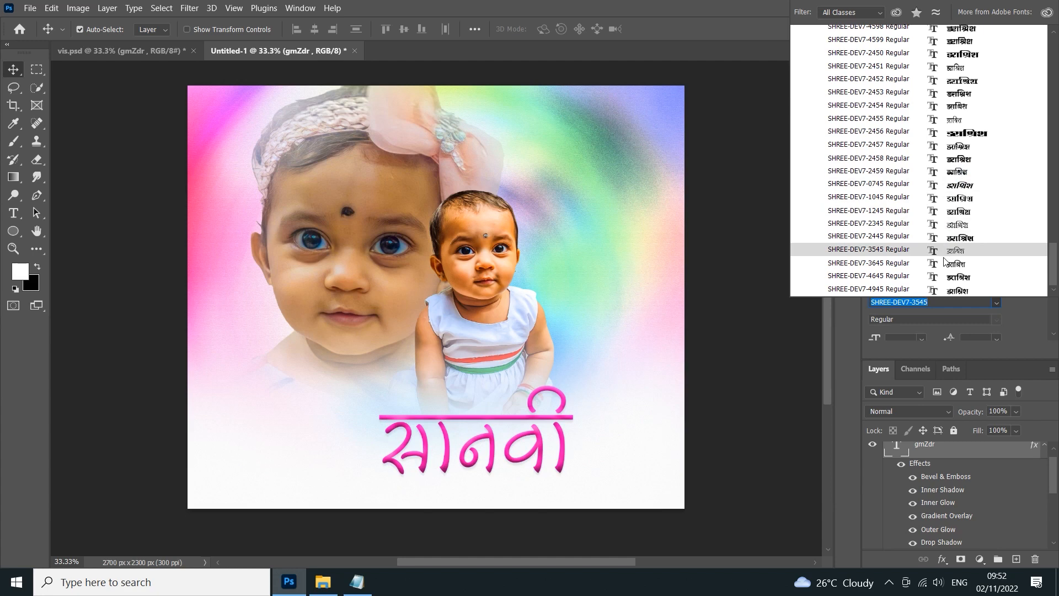
double_click(897, 448)
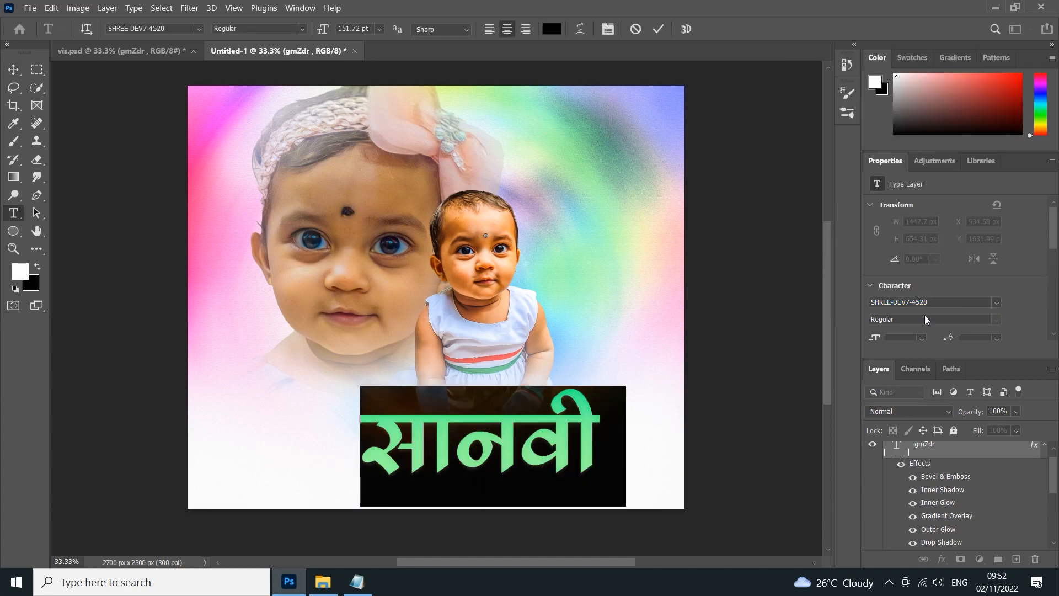
click(932, 302)
drag(913, 301, 935, 301)
click(658, 29)
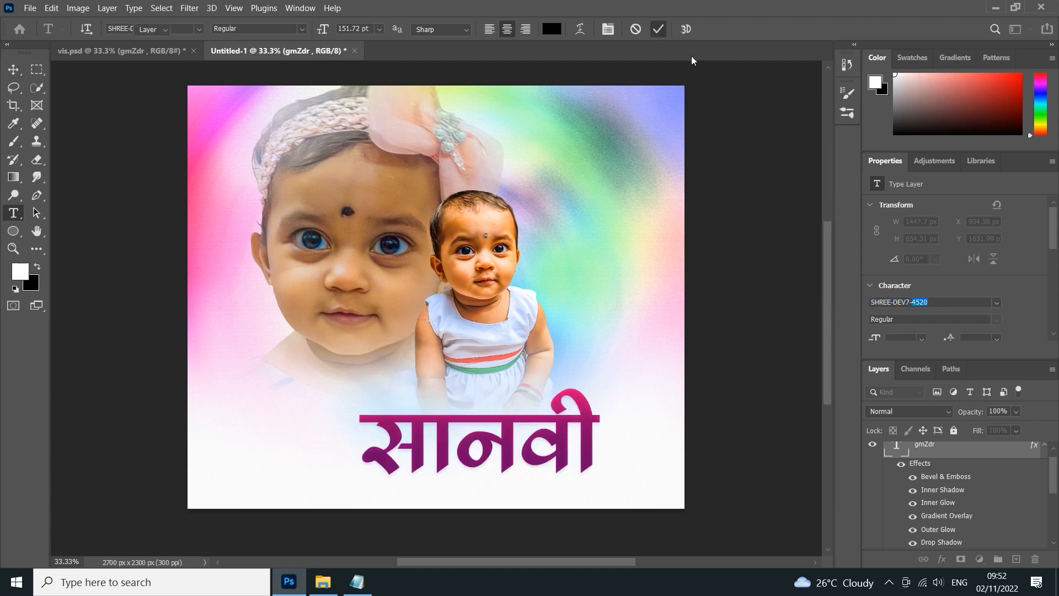
- Copy the three-line Marathi birthday wishes text from vis.psd into Untitled-1 and place it below the name title
key(v)
click(121, 51)
drag(488, 520, 515, 484)
click(410, 283)
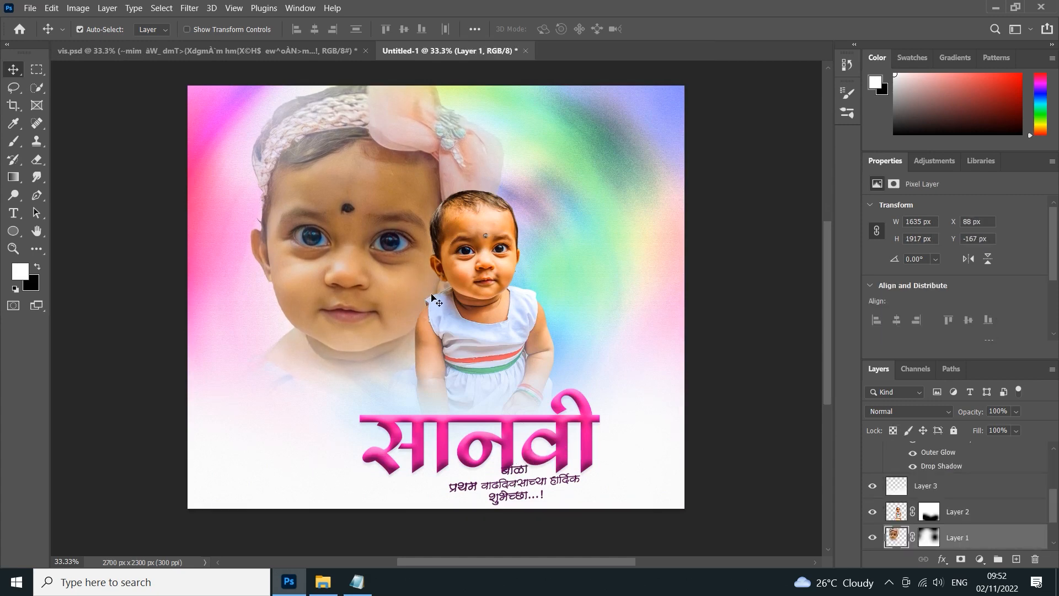
drag(448, 321, 447, 312)
key(ctrl+z)
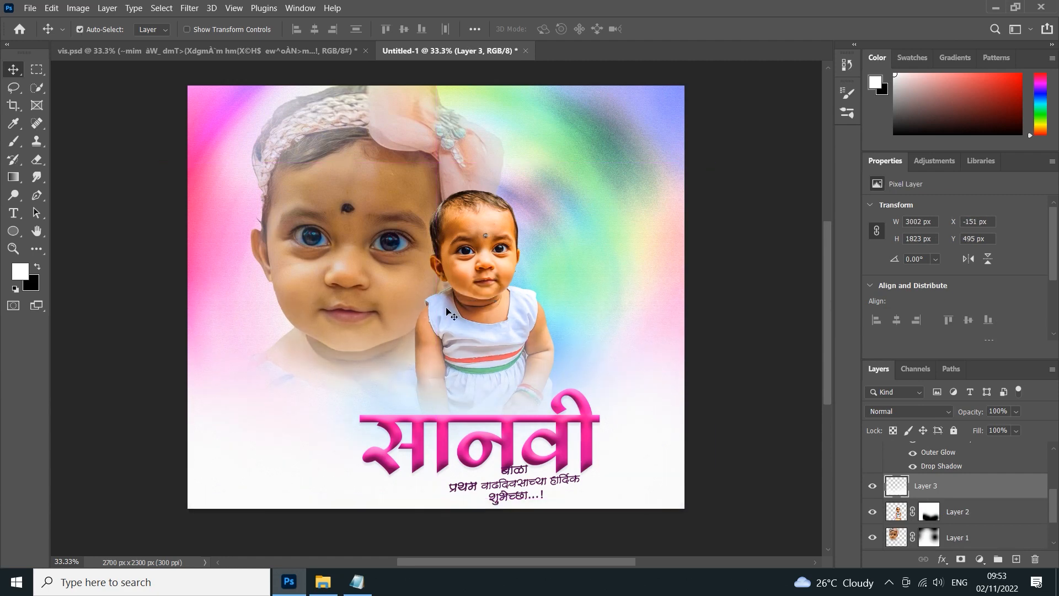
- Scale the large portrait and the seated baby together to 97% with Free Transform, and shift both slightly up
ctrl+click(475, 256)
shift+click(895, 539)
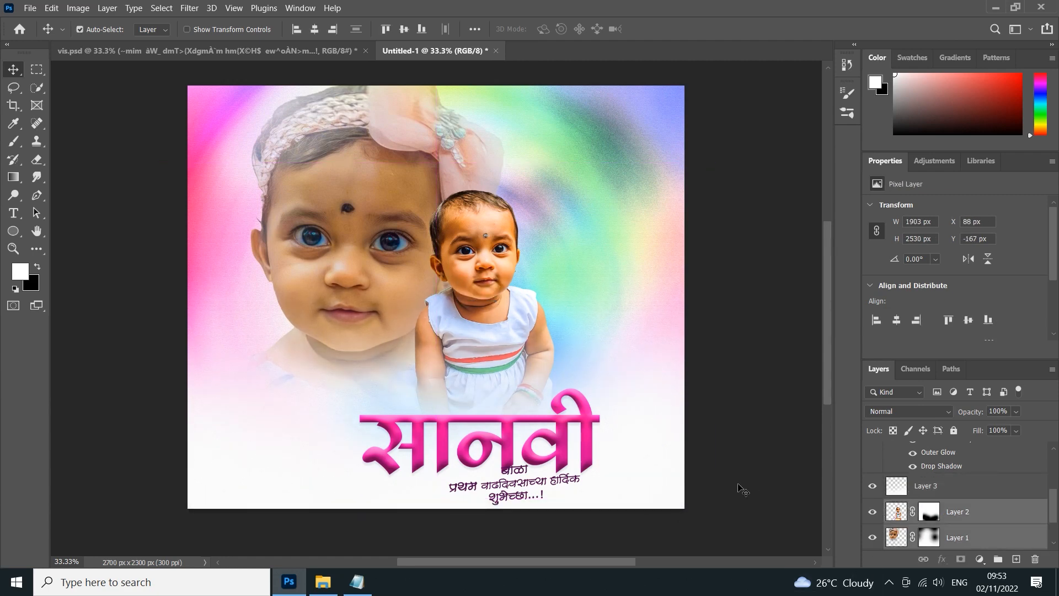
key(ctrl+t)
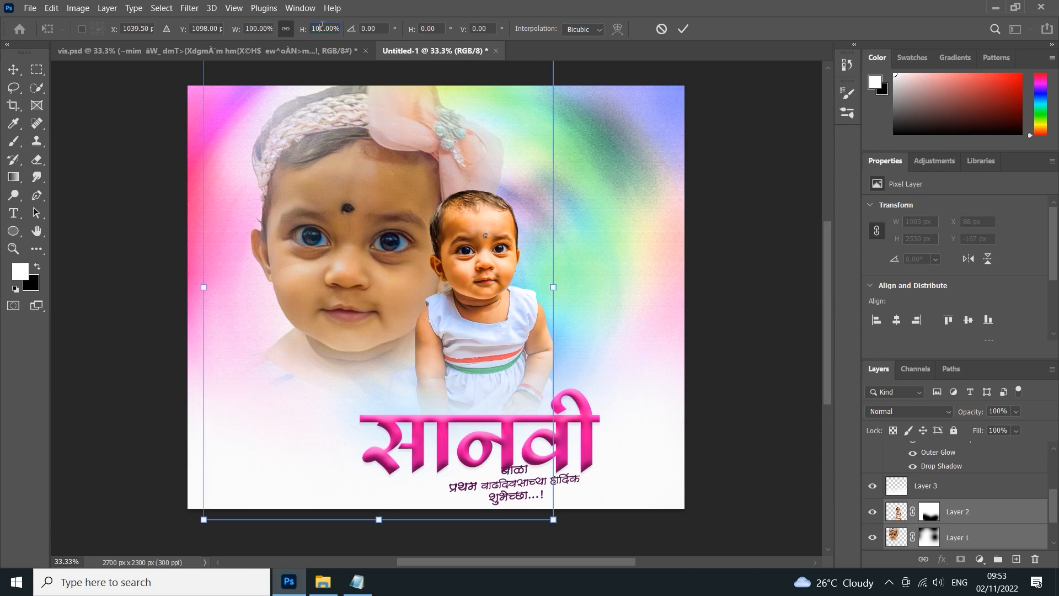
key(Down)
key(Down)
key(Down)
key(Down)
key(Down)
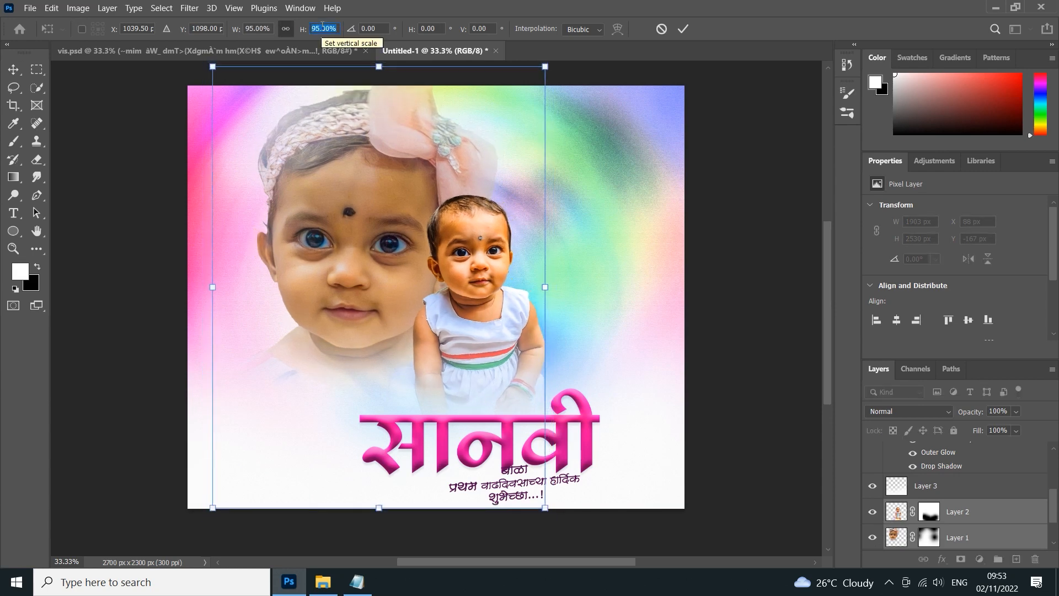
key(Up)
key(Up)
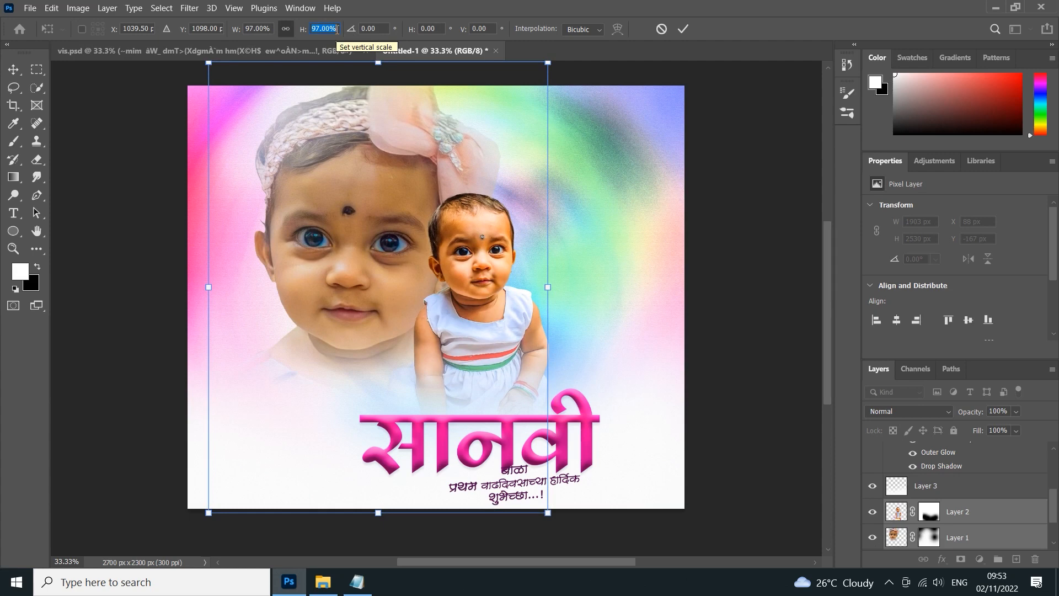
click(684, 29)
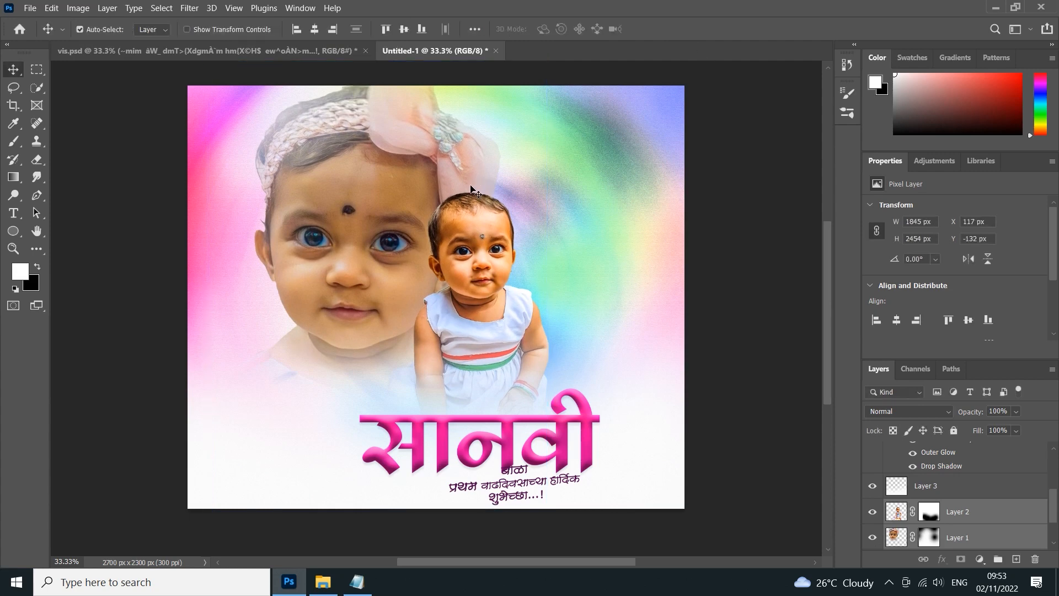
drag(469, 242, 469, 240)
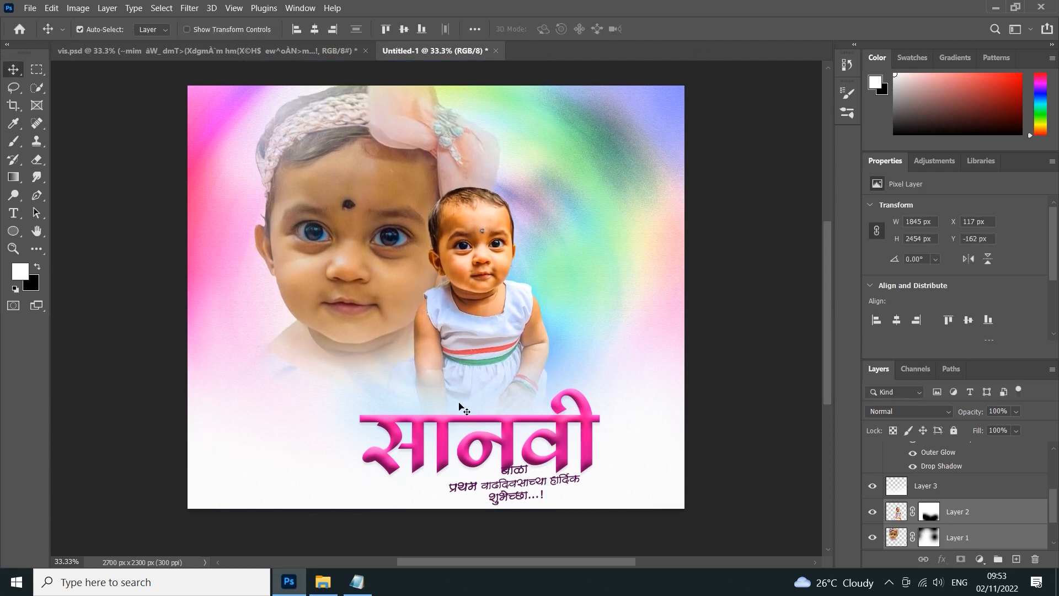
- Scale the white fade layer to 101% with Free Transform and move it slightly down
click(388, 503)
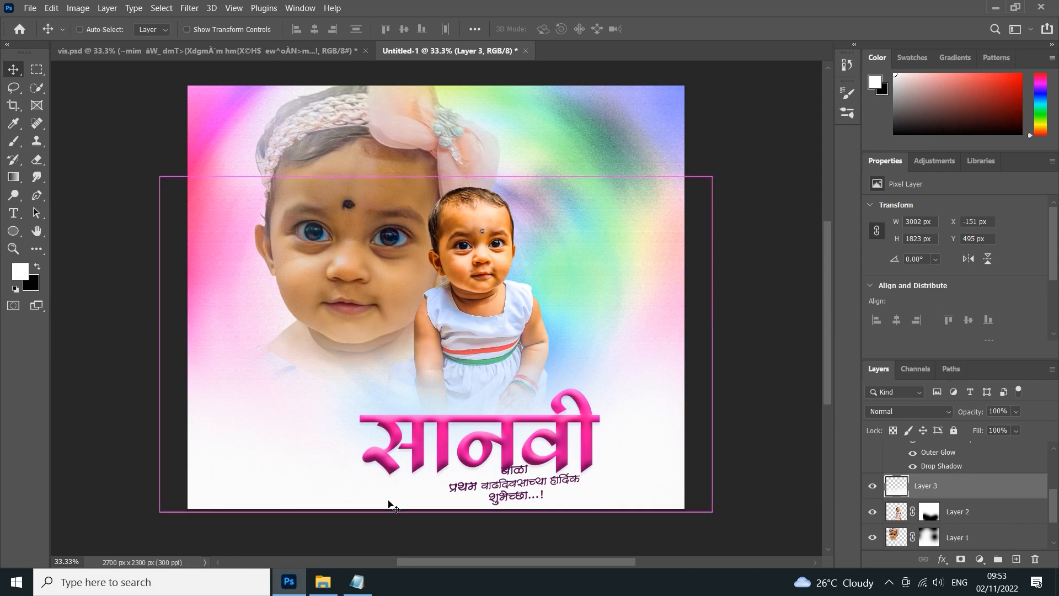
key(ctrl+t)
key(Up)
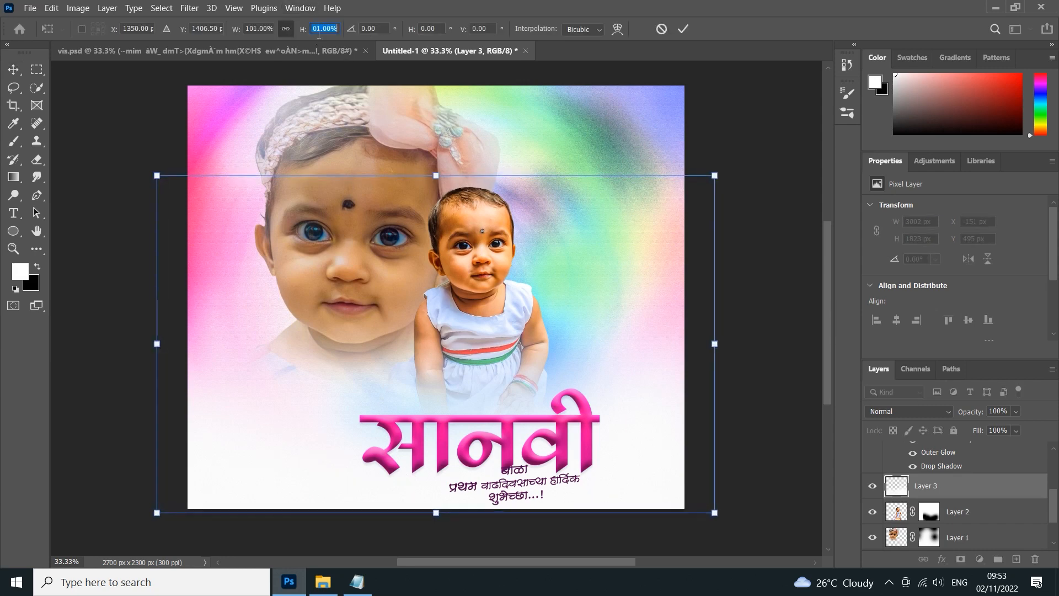
drag(442, 333, 442, 350)
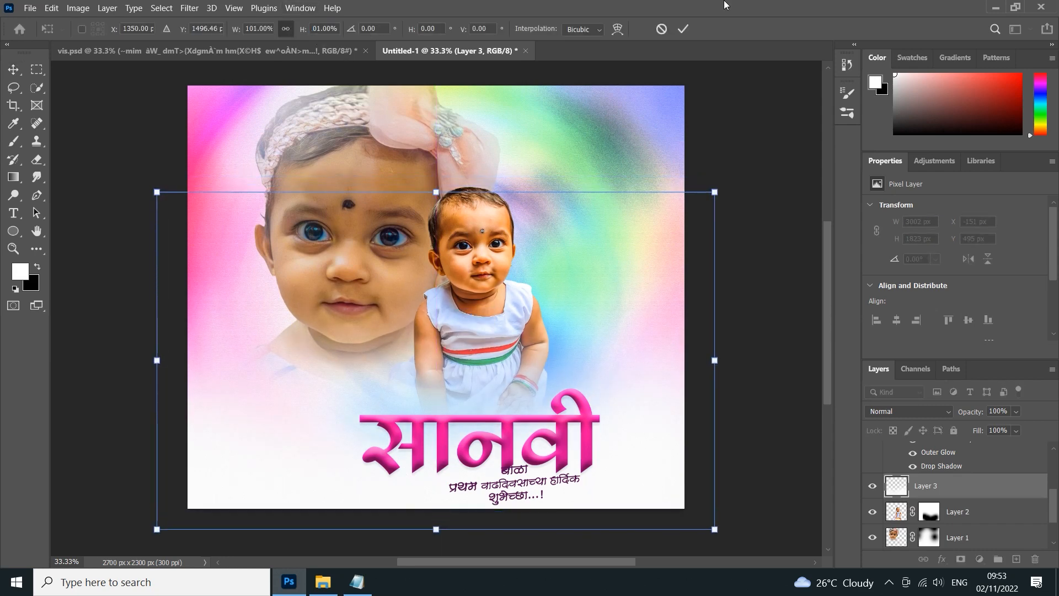
click(683, 29)
- Move the name title up close to the seated baby, and shift the wishes text left and slightly up beneath it
drag(505, 428, 504, 415)
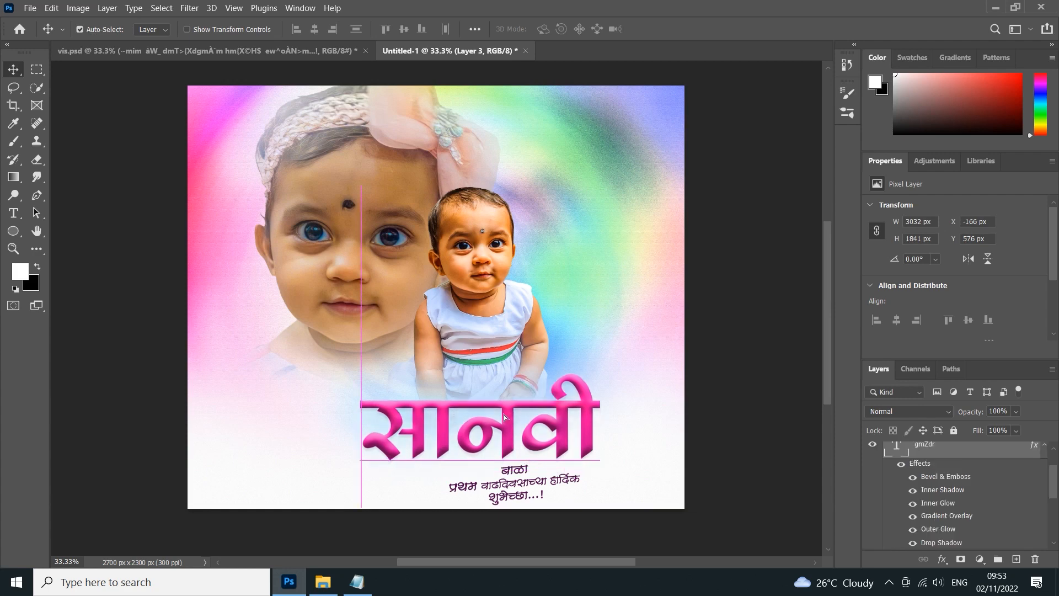
drag(519, 471, 502, 487)
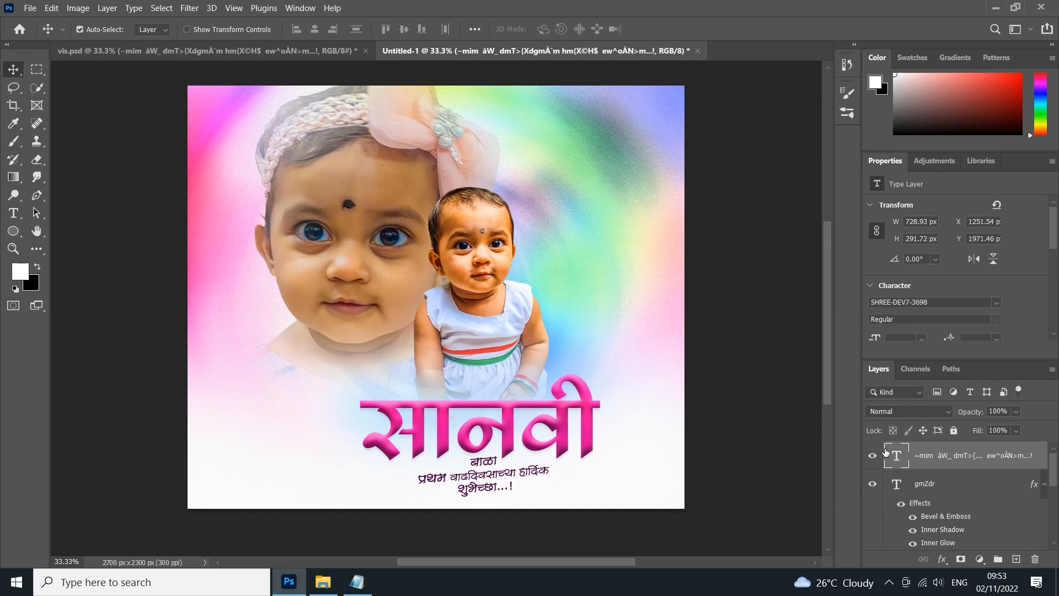
- Add a black drop shadow with Opacity 7% and Size 8 px to the wishes text, and reduce its distance
right_click(896, 455)
click(910, 186)
click(537, 482)
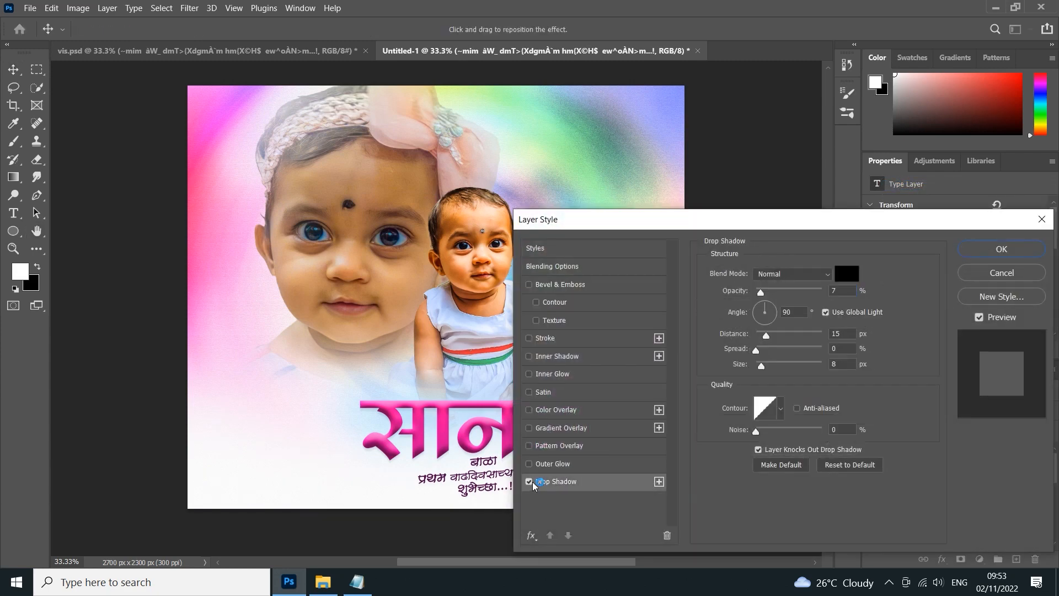
drag(762, 337, 759, 337)
- Add a light purple outer glow to the wishes text with Normal blending, Opacity 7% and Size 5 px, leaving inner glow off, and apply the style
click(554, 463)
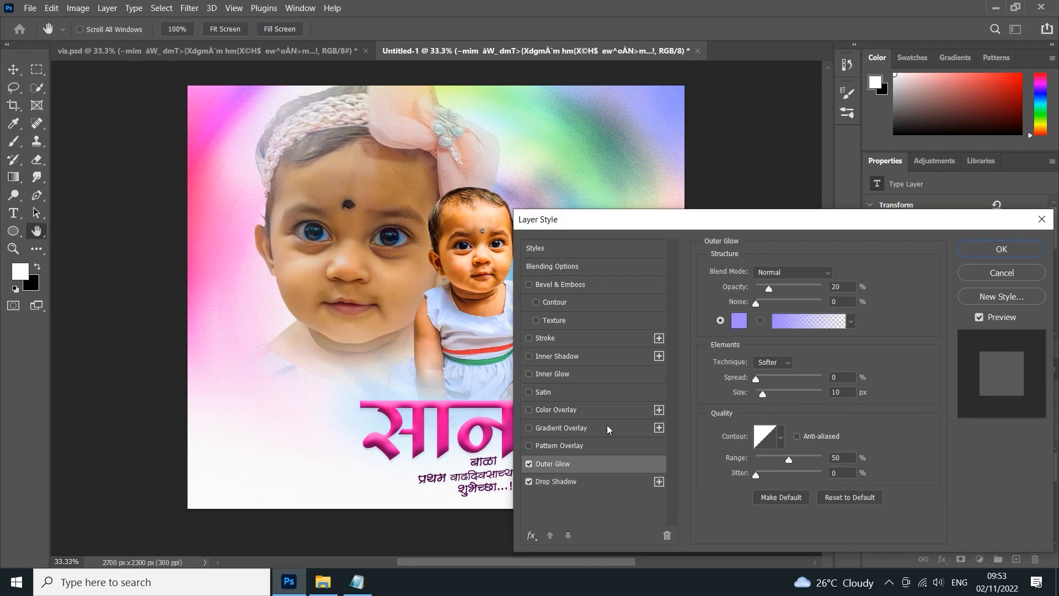
drag(769, 292, 763, 292)
drag(764, 395, 759, 396)
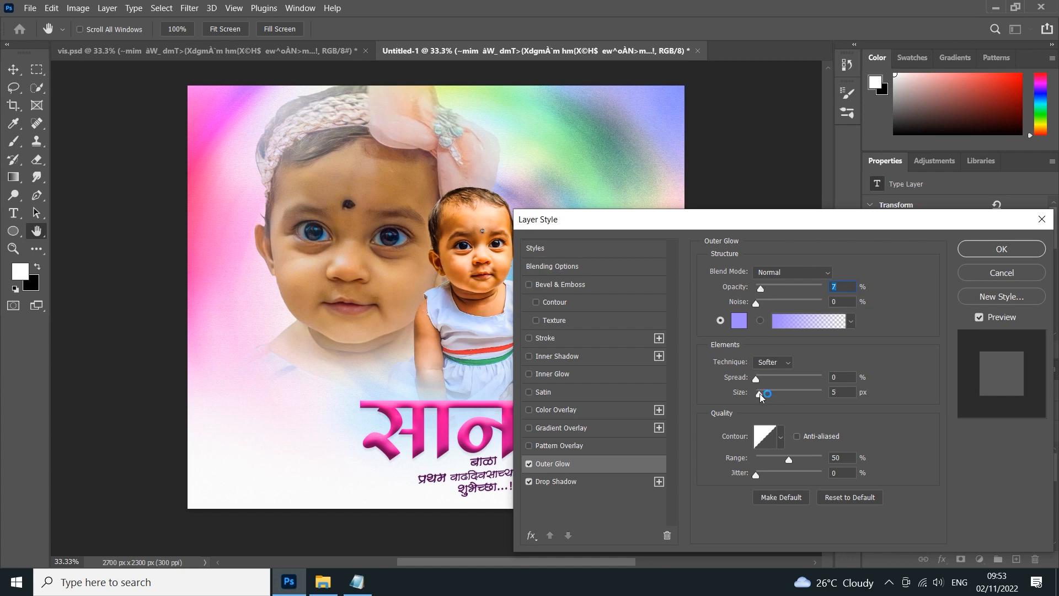
click(529, 374)
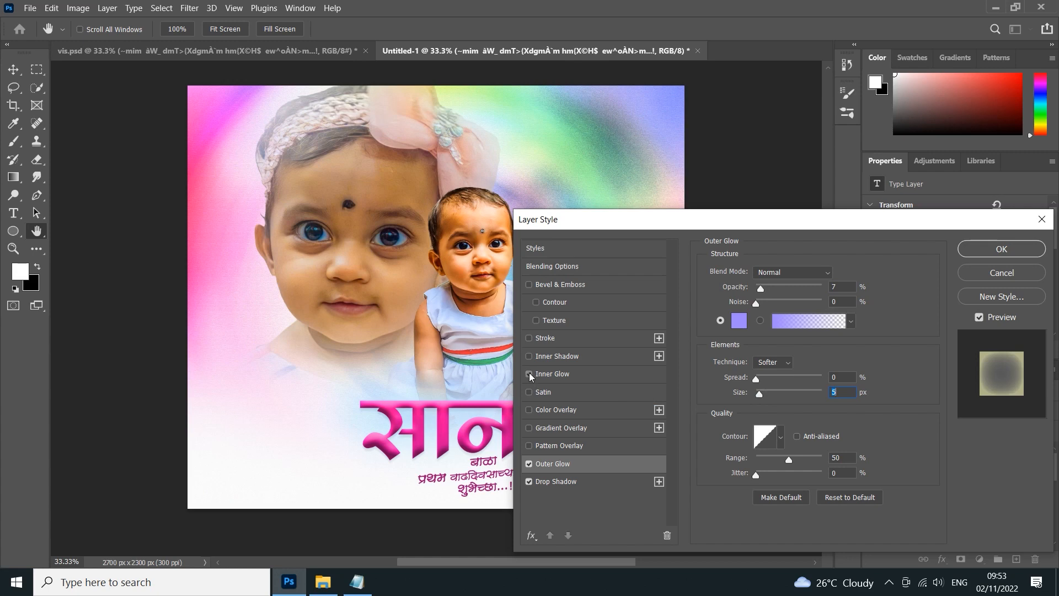
click(529, 374)
click(1009, 248)
key(ctrl+plus)
key(ctrl+minus)
key(ctrl+minus)
key(ctrl+plus)
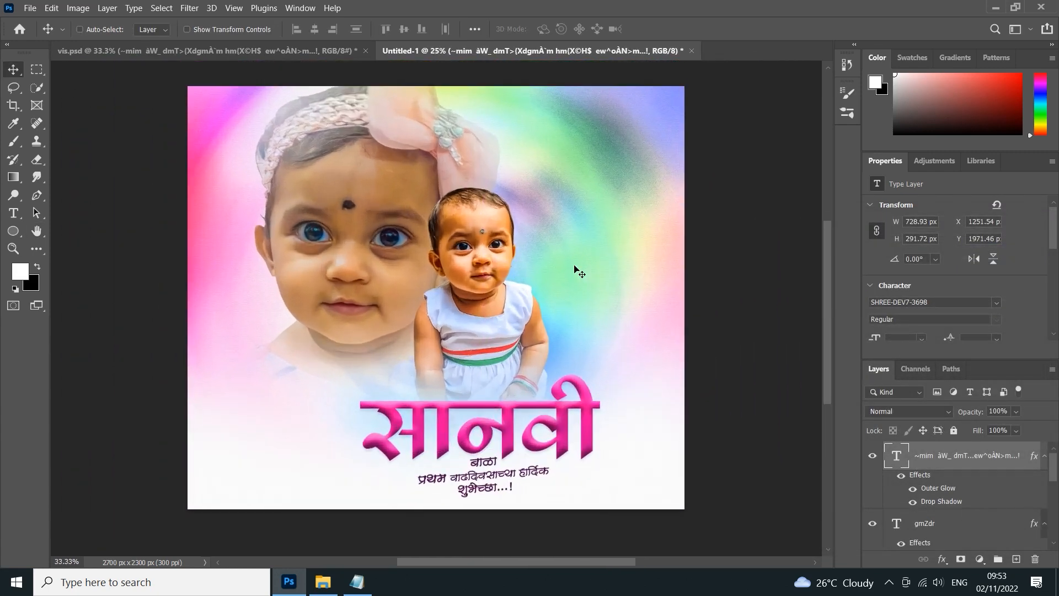
- Copy the RSGRAPHICS logo from vis.psd into the banner beside the large baby face and set its blend mode to Normal
click(213, 55)
drag(230, 262, 367, 54)
key(ctrl+z)
drag(323, 123, 240, 292)
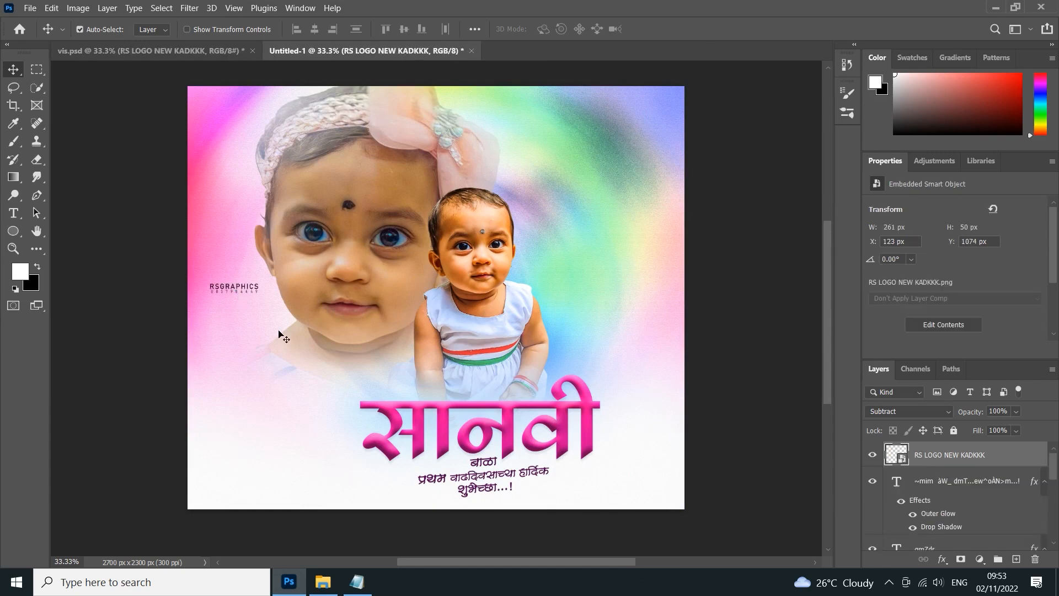
right_click(945, 459)
key(Escape)
click(913, 412)
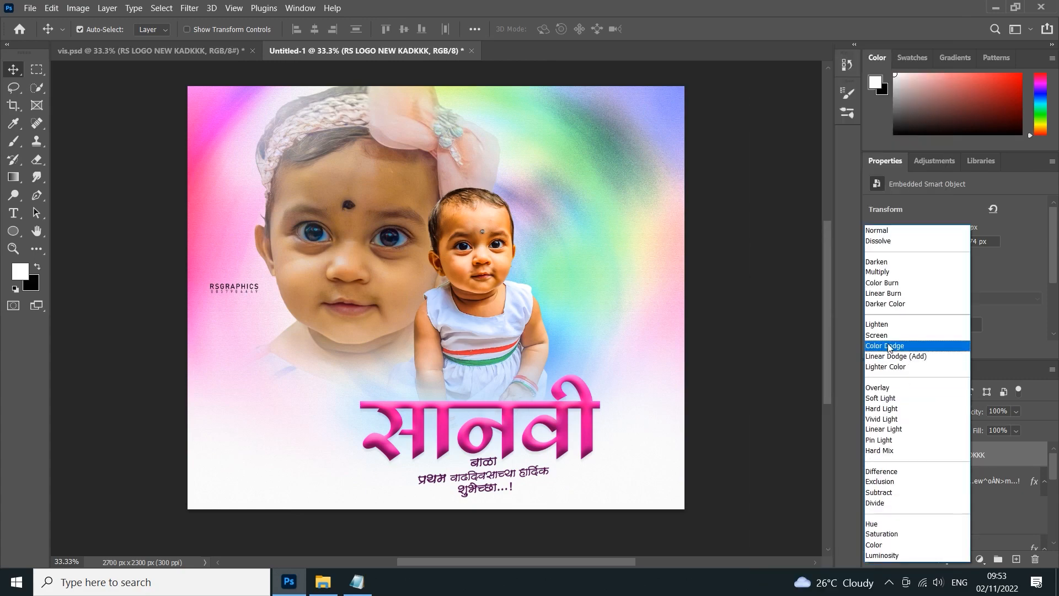
click(882, 230)
- Add a Color Overlay in dark purple 560e63 to the logo layer and apply the style
right_click(936, 457)
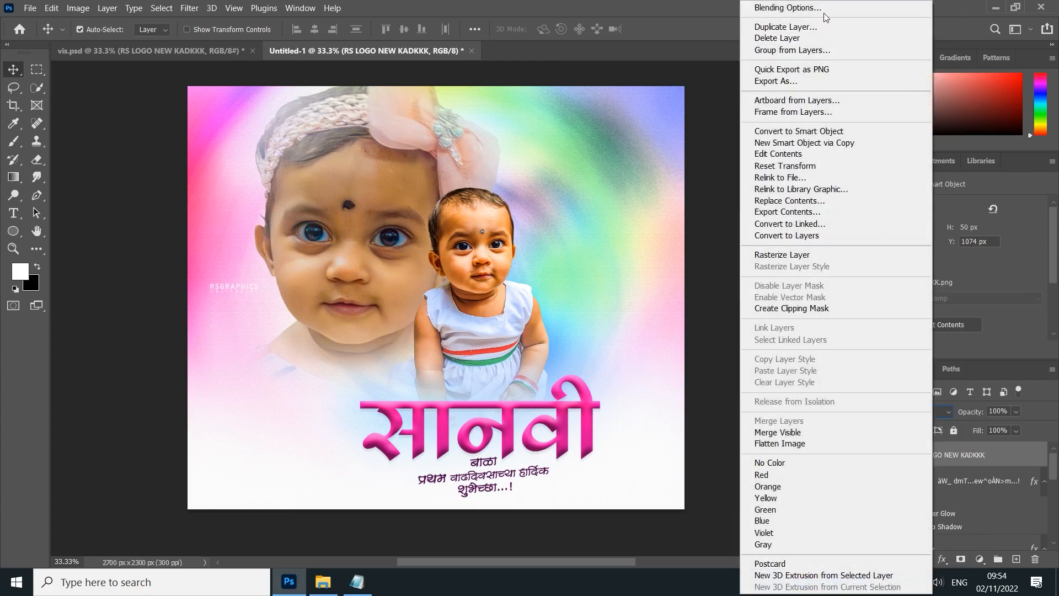
click(787, 8)
click(543, 409)
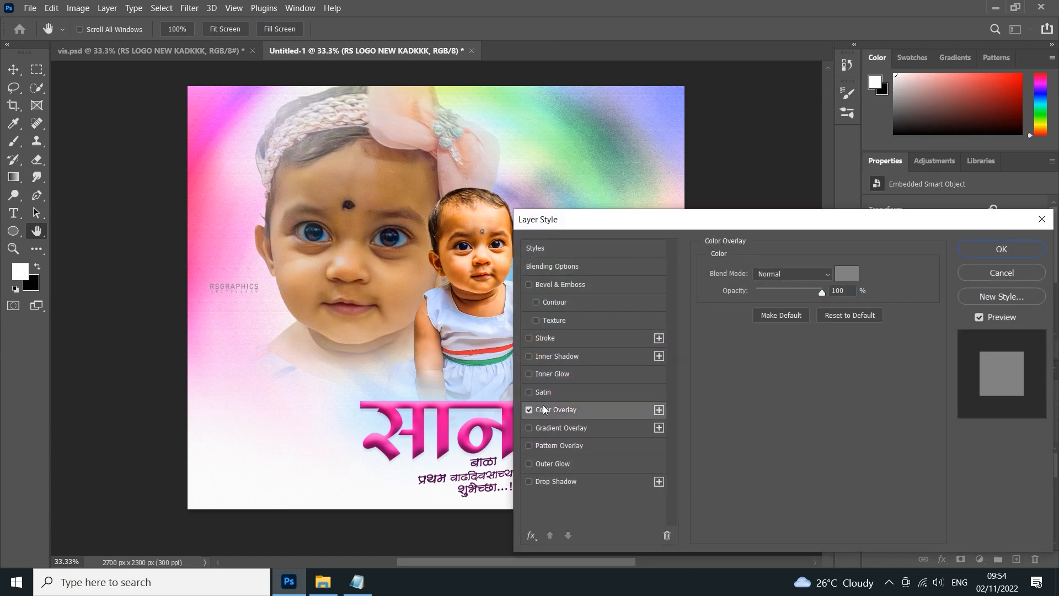
click(847, 273)
click(807, 372)
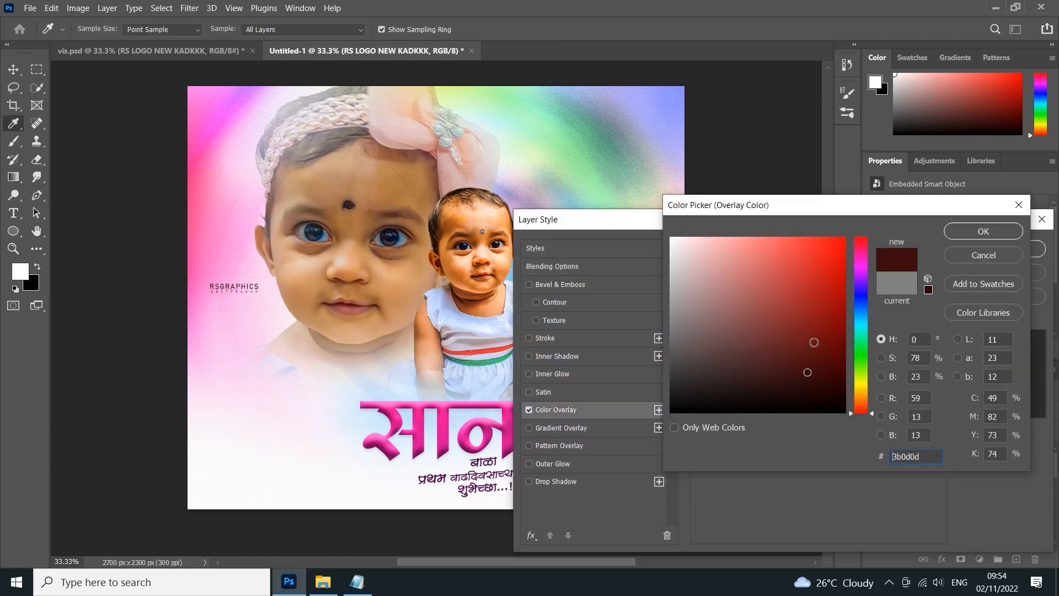
click(586, 172)
click(233, 114)
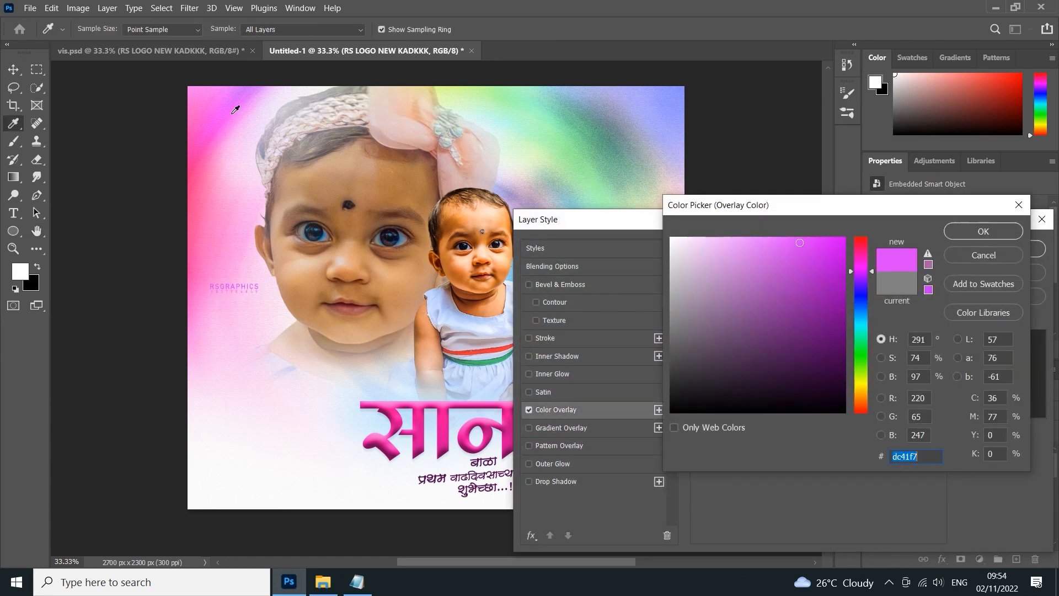
click(820, 345)
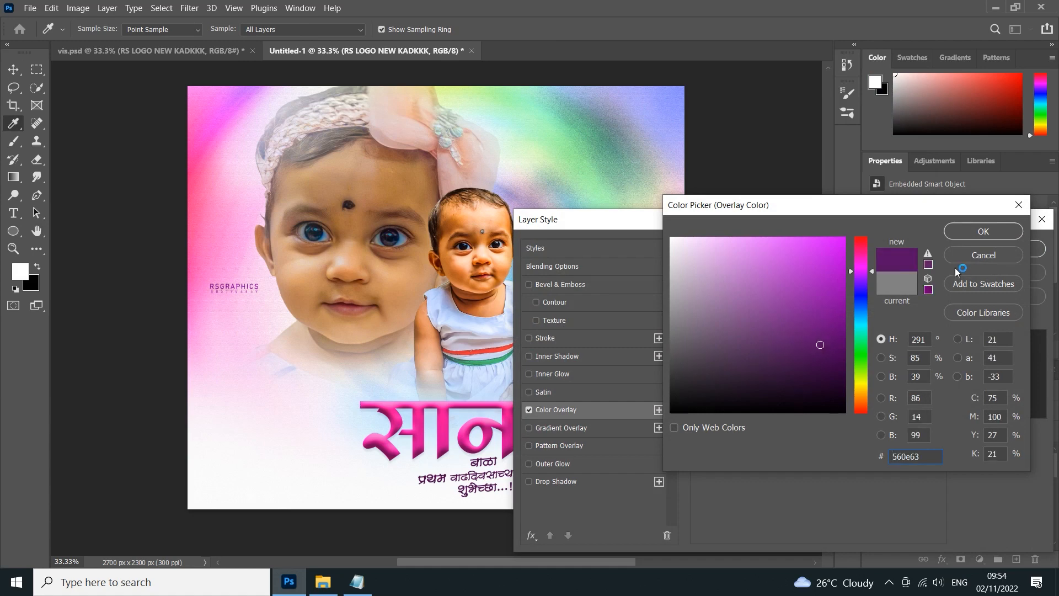
click(962, 233)
click(988, 249)
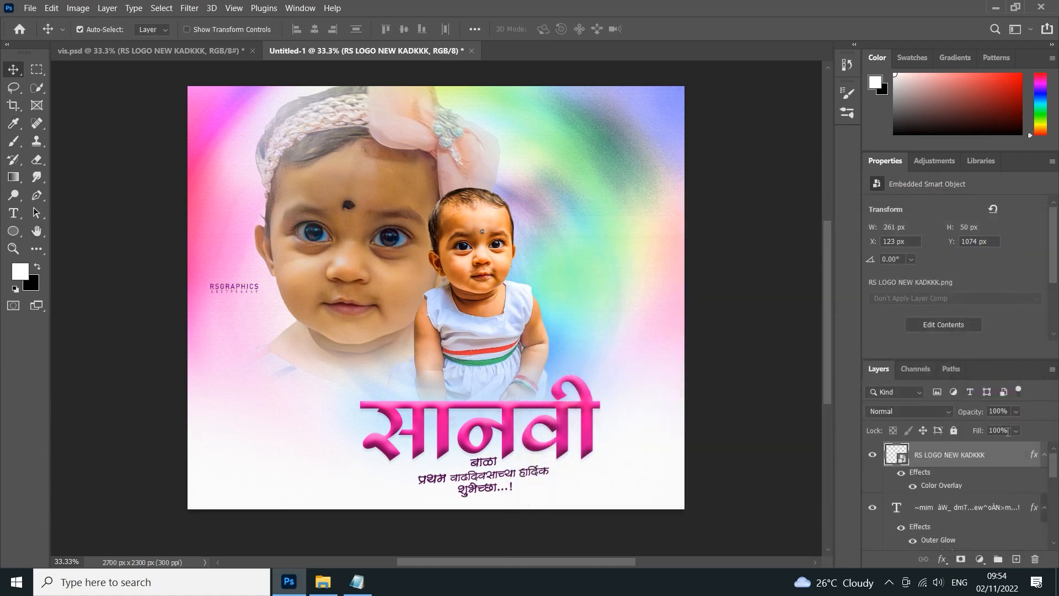
- Rasterize the logo's layer style and set the layer's blend mode to Pin Light
click(917, 412)
click(892, 398)
right_click(949, 461)
click(843, 265)
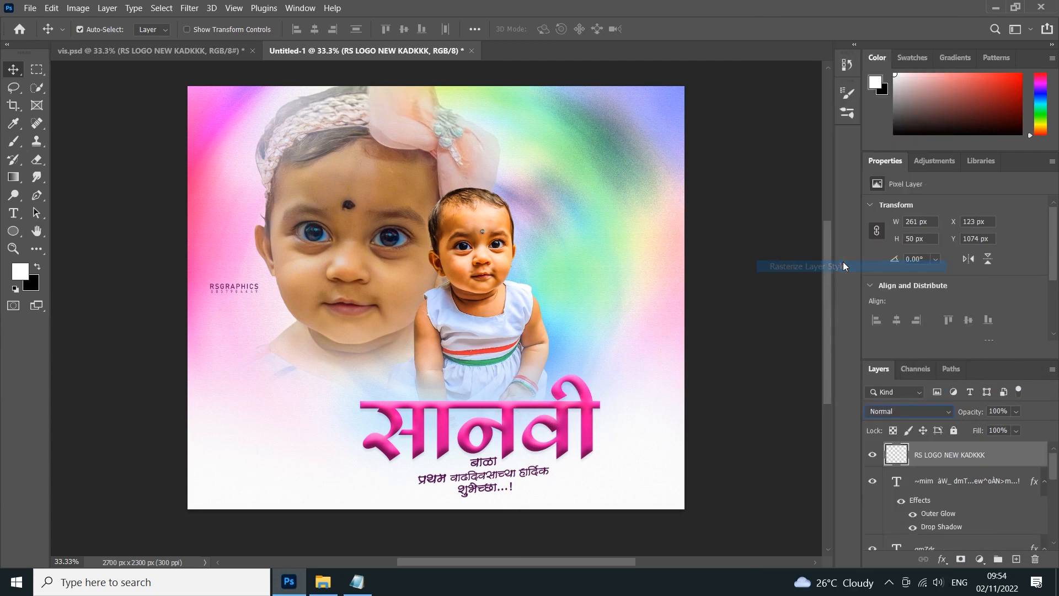
click(921, 408)
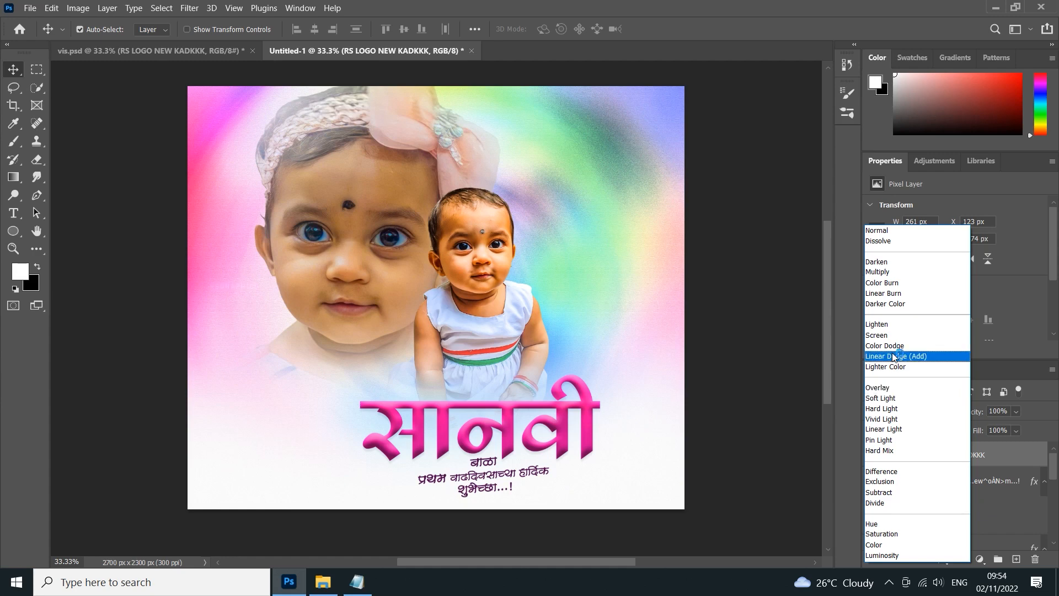
click(892, 439)
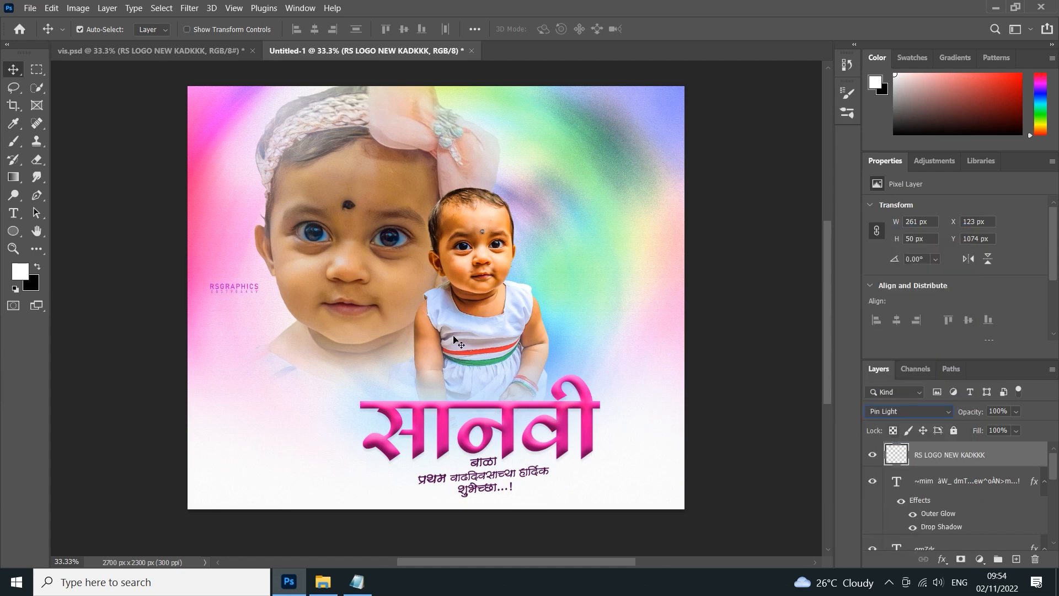
- Select both baby photo layers and move them together about 62 px to the right
click(394, 282)
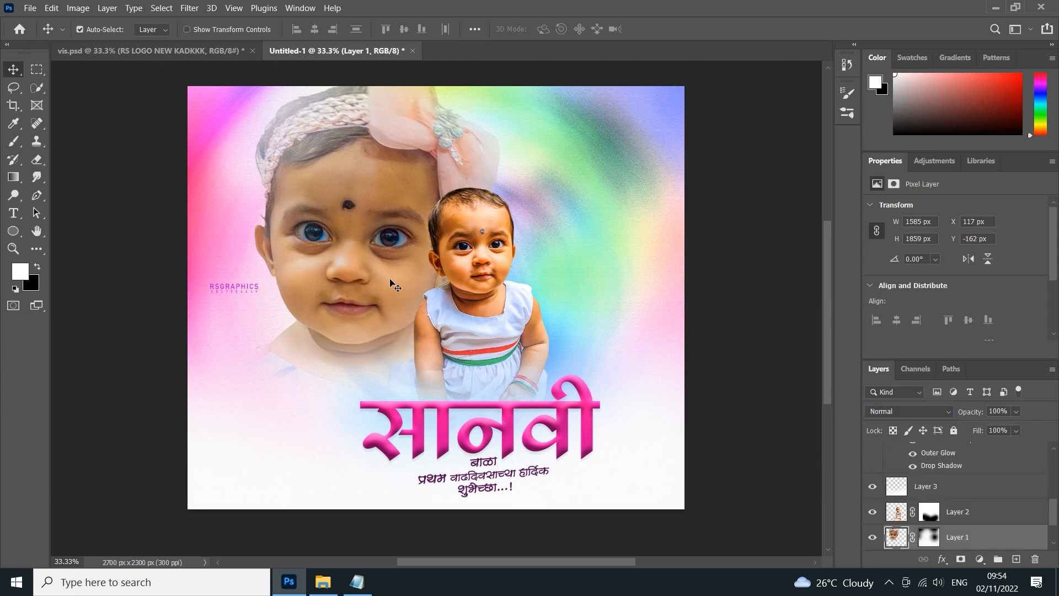
shift+click(458, 266)
key(Right)
key(Right)
key(Right)
key(Right)
key(Right)
key(Right)
key(Right)
key(Right)
key(Right)
key(Right)
key(Right)
key(Right)
key(Right)
key(Right)
key(Right)
key(Right)
key(Right)
key(Right)
key(Right)
key(Right)
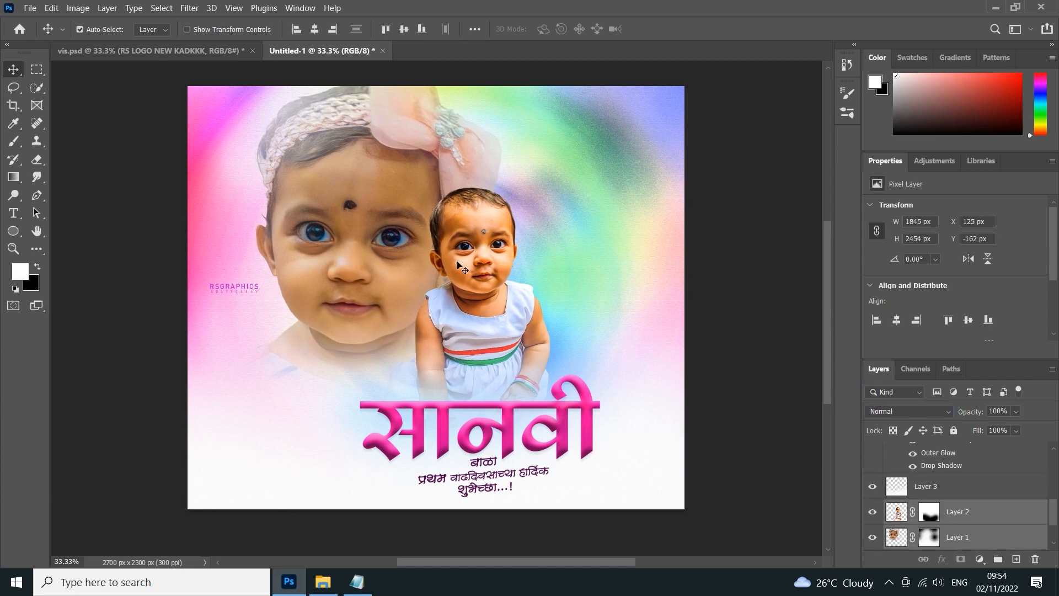
drag(456, 260, 460, 260)
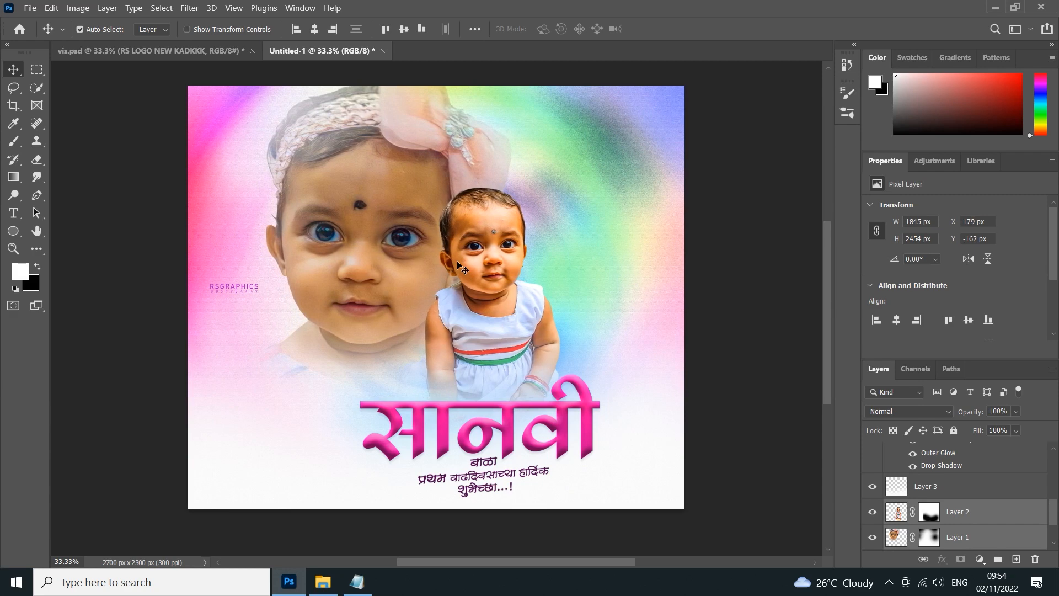
- Move the name title slightly right and down and the wishes text slightly down, checking the layout against vis.psd
drag(558, 412, 572, 415)
click(491, 465)
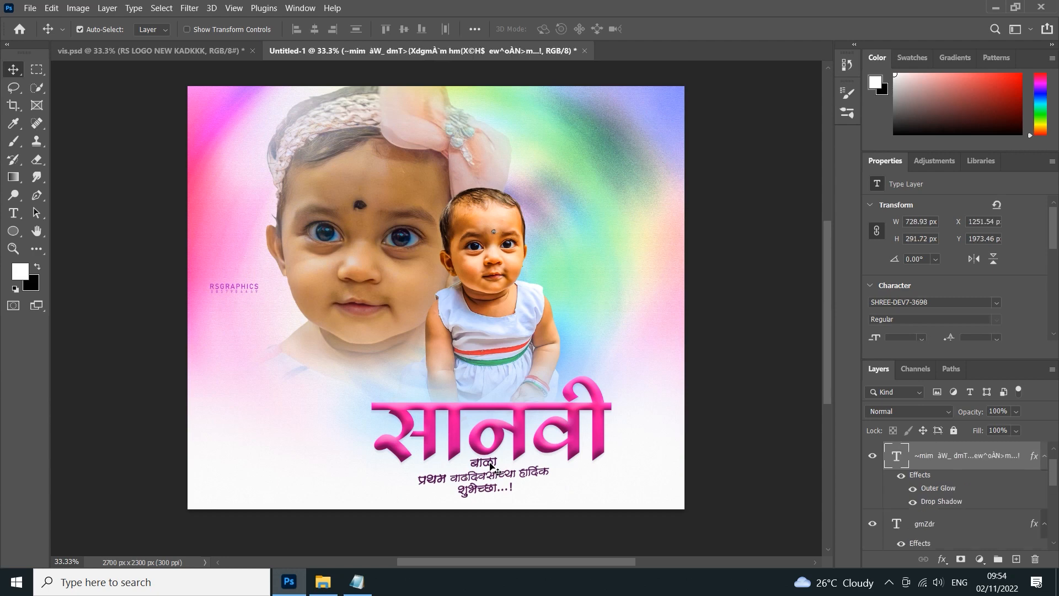
click(165, 44)
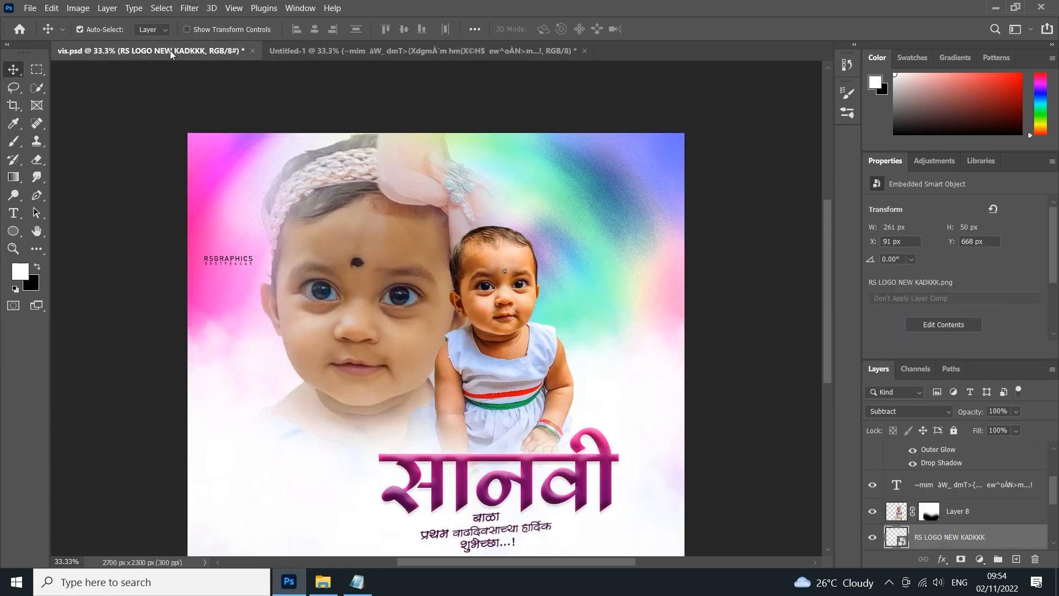
click(383, 53)
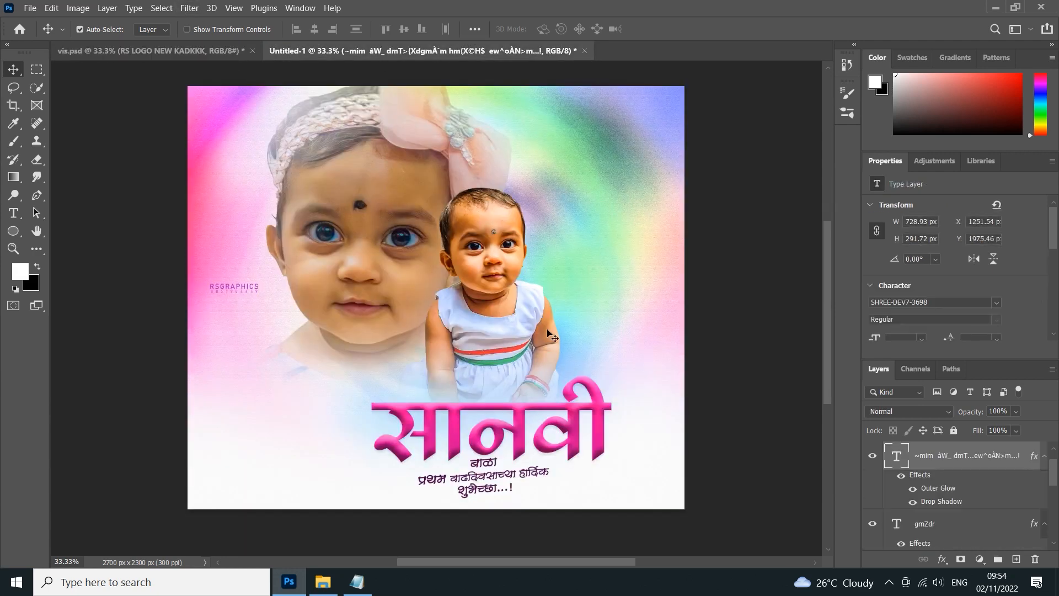
key(ctrl+minus)
key(ctrl+minus)
key(ctrl+plus)
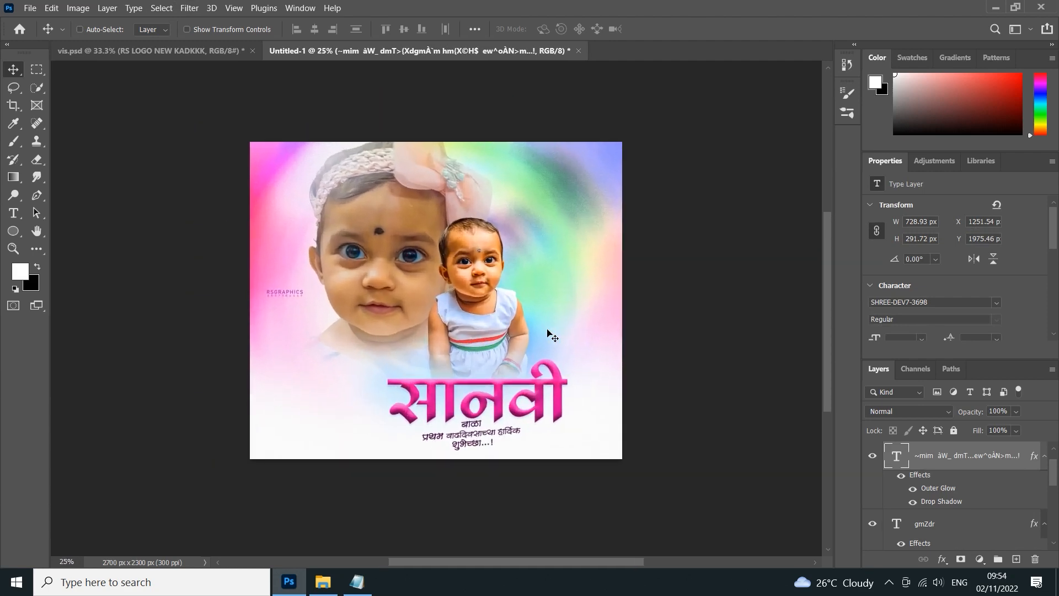
key(ctrl+plus)
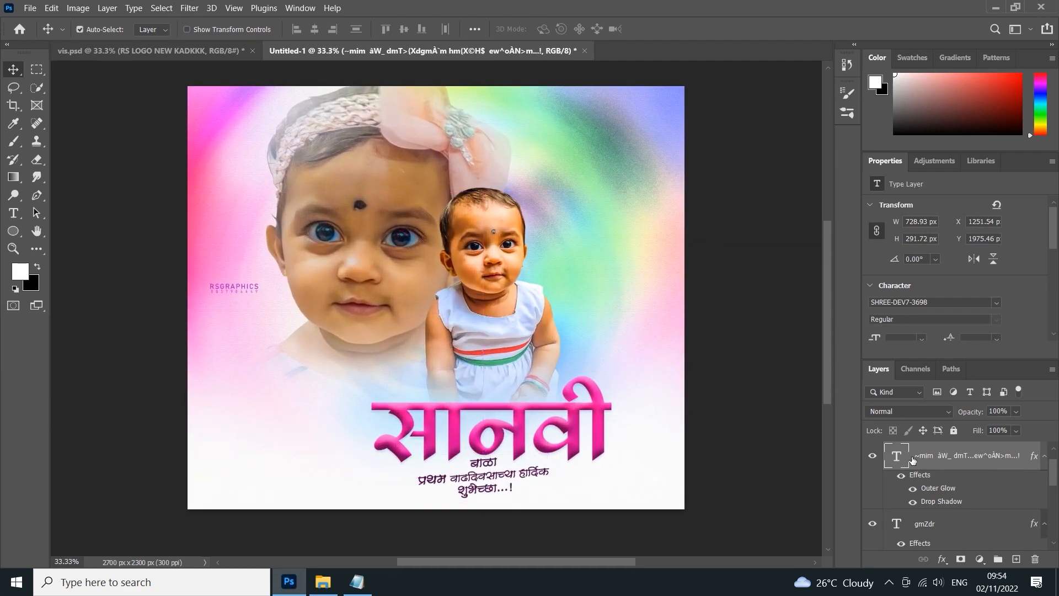
- Stamp all visible layers into a new top layer and sharpen it with Unsharp Mask at Amount 35%, Radius 2.6 px and Threshold 0
click(920, 462)
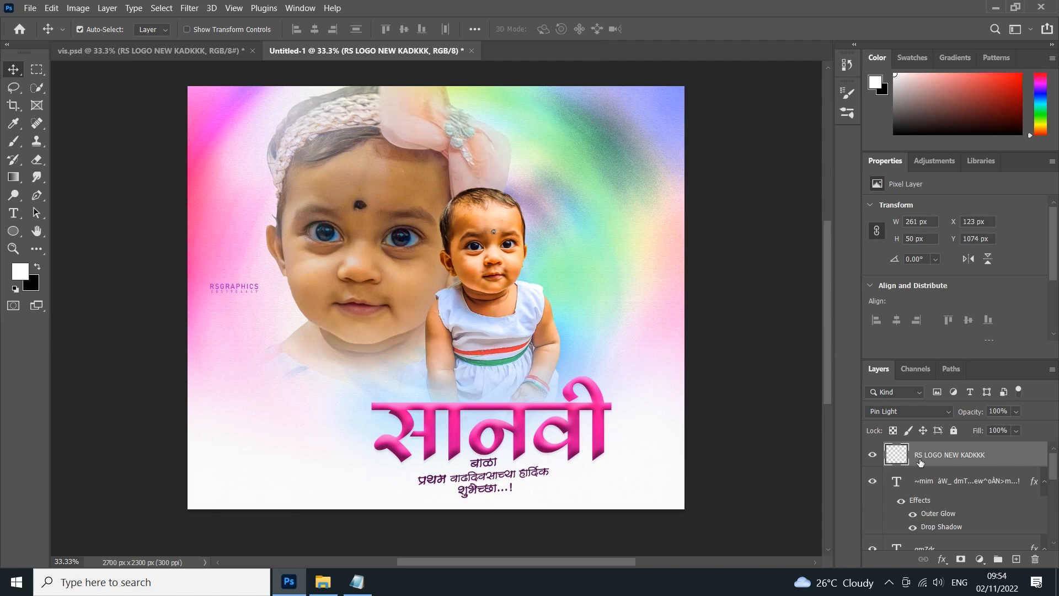
key(ctrl+shift+alt+e)
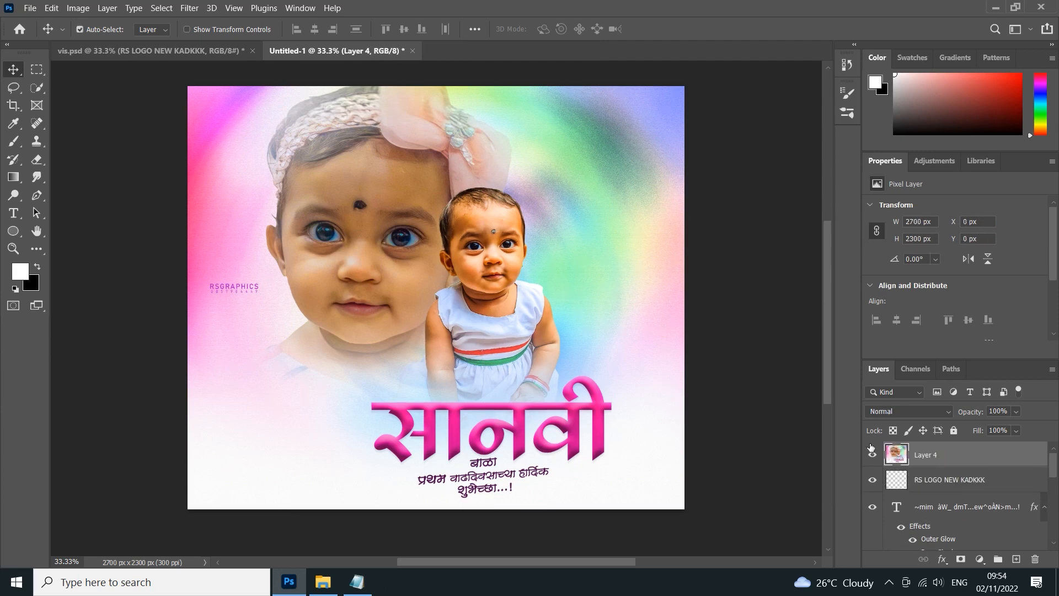
click(189, 8)
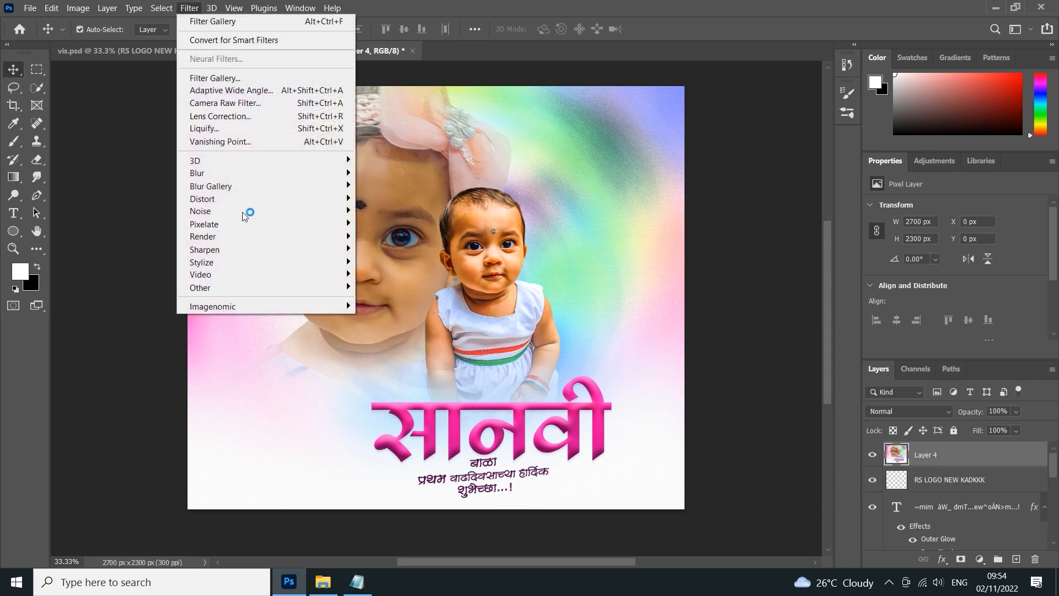
mouse_move(236, 249)
click(389, 312)
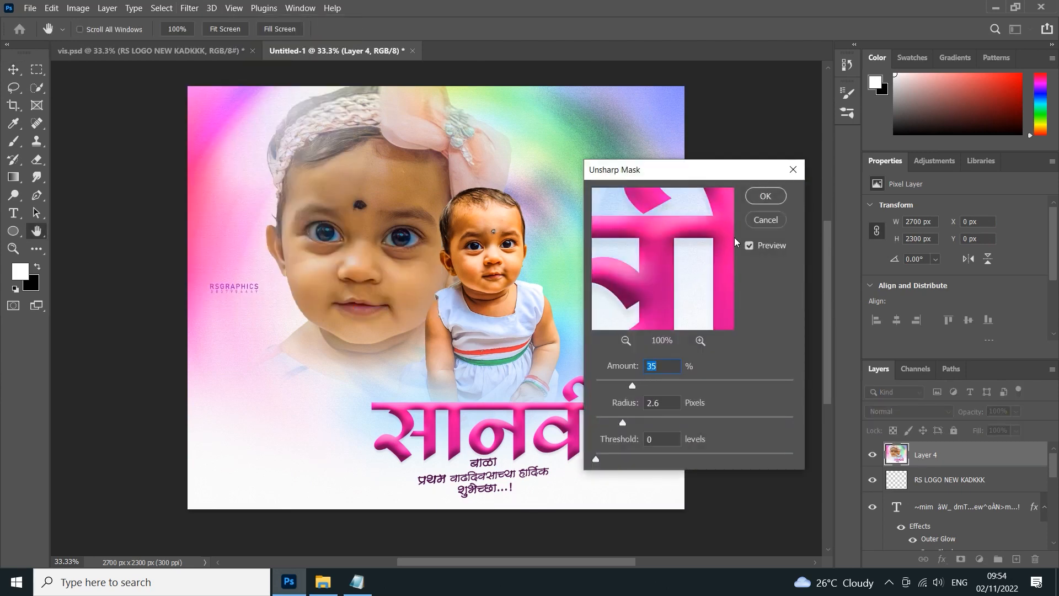
click(765, 196)
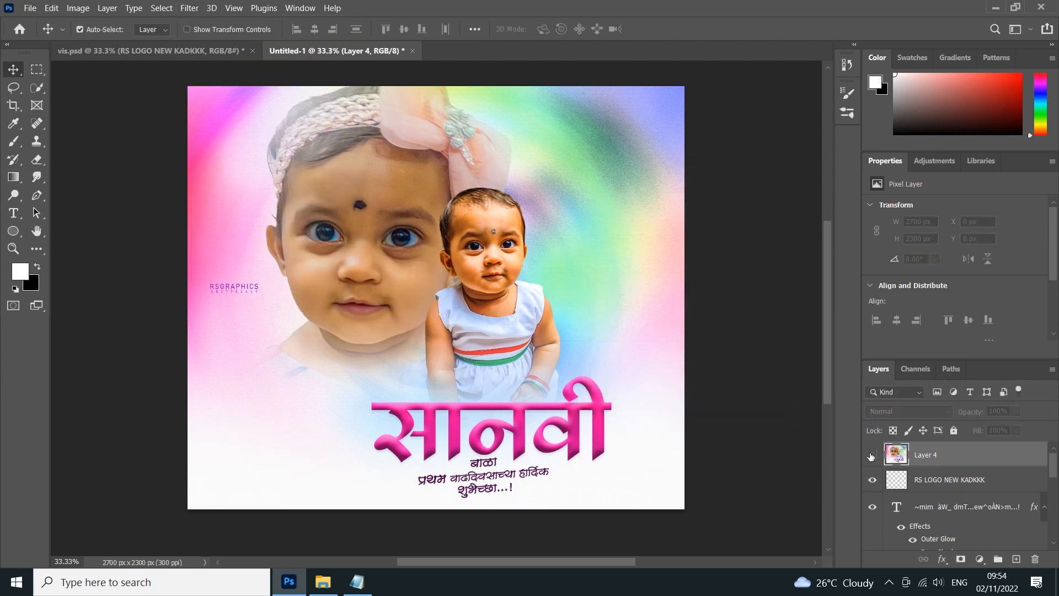
- Compare the banner with the sharpened merged layer hidden and shown, and minimize the program window
key(ctrl+plus)
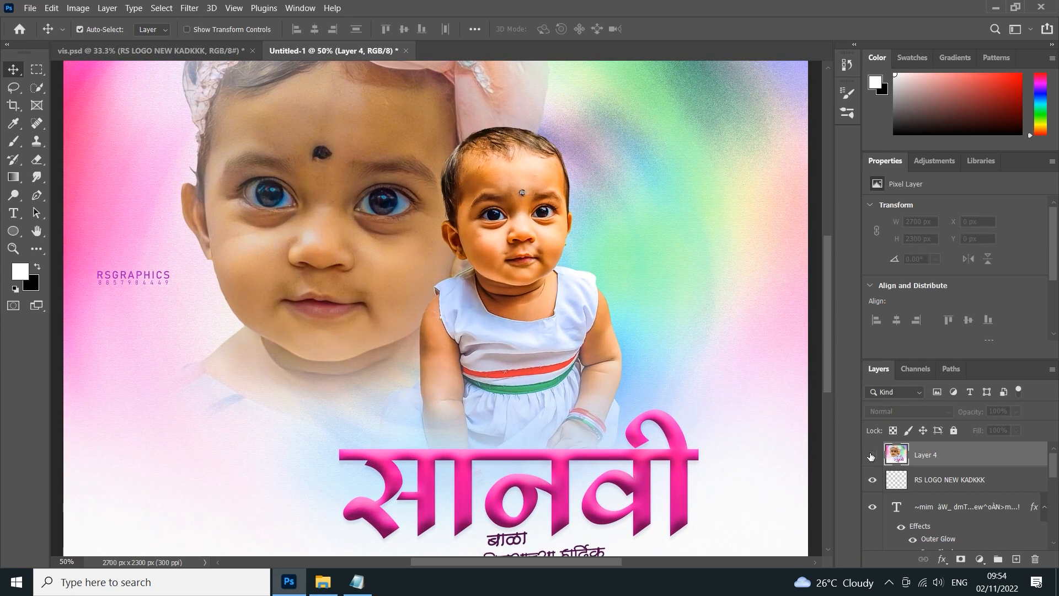
key(ctrl+minus)
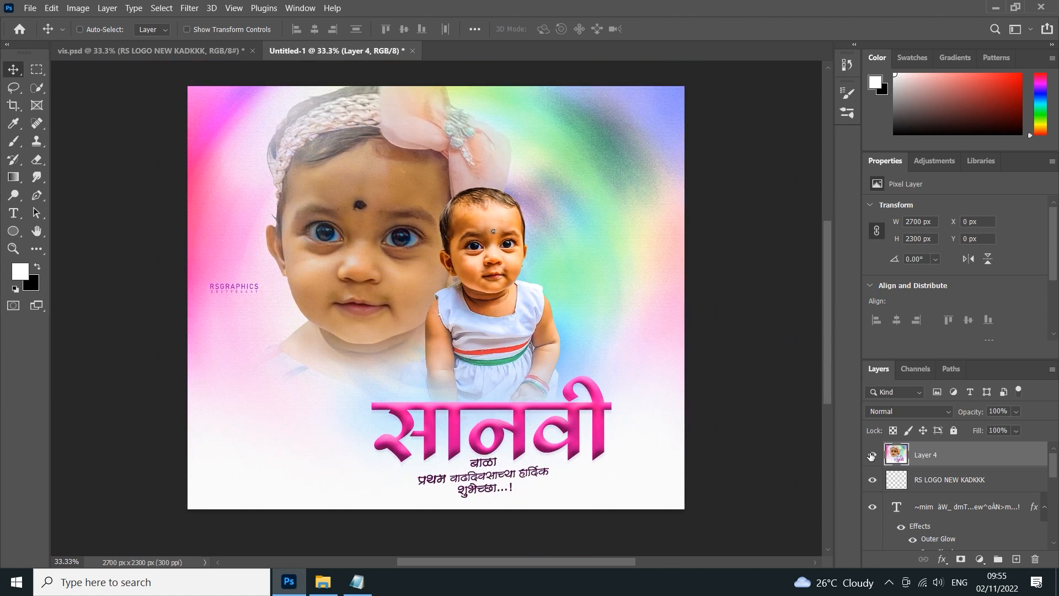
key(ctrl+minus)
key(ctrl+plus)
click(995, 7)
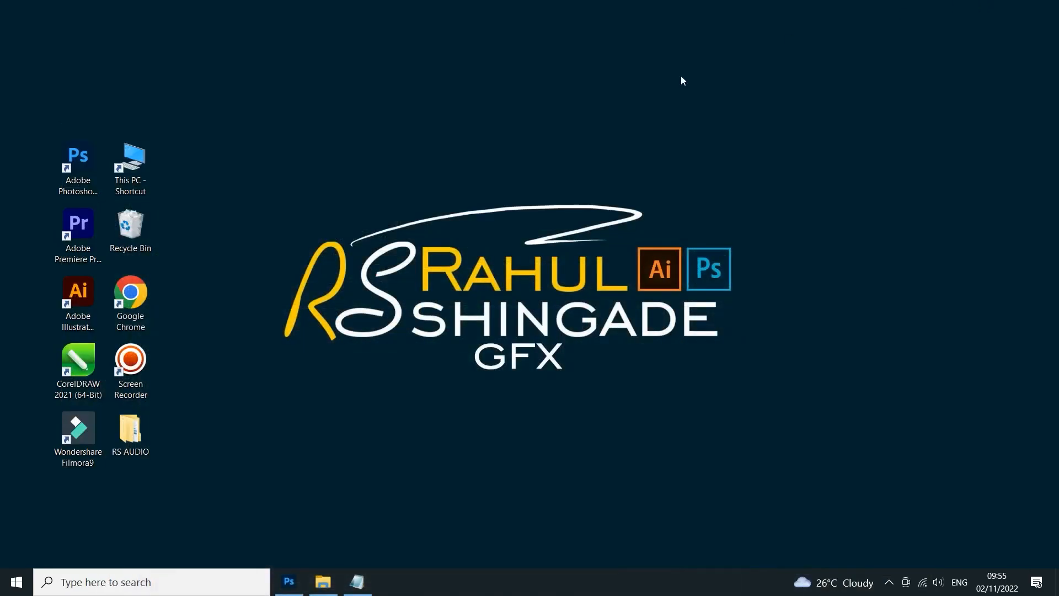